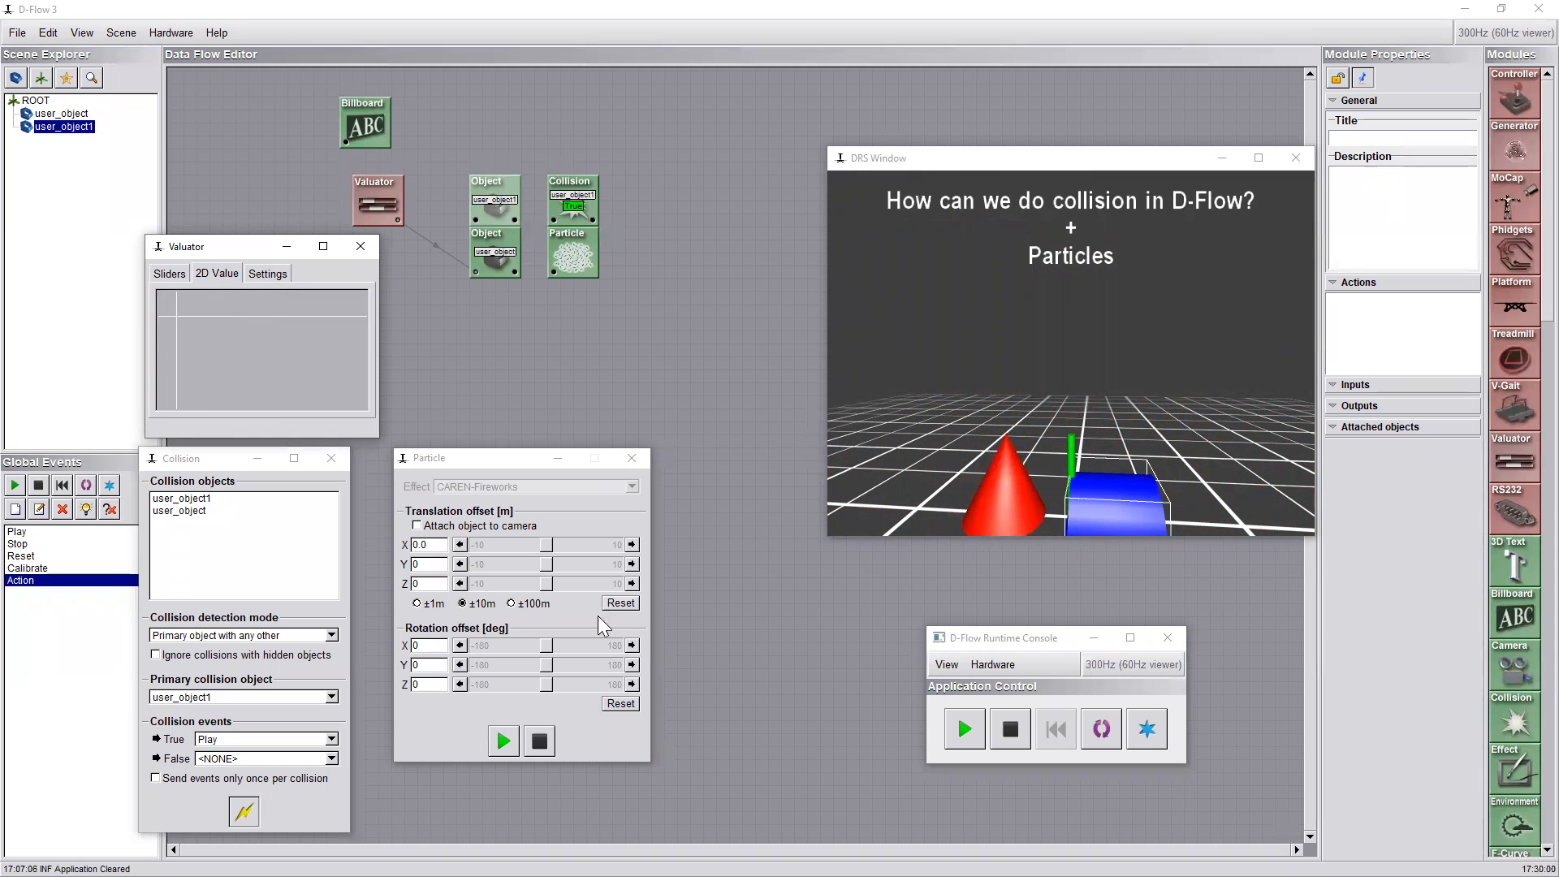
Set the particle effect to CAREN-Smoke and move the cone with the Valuator's 2D value to test it on collision
click(536, 486)
click(535, 486)
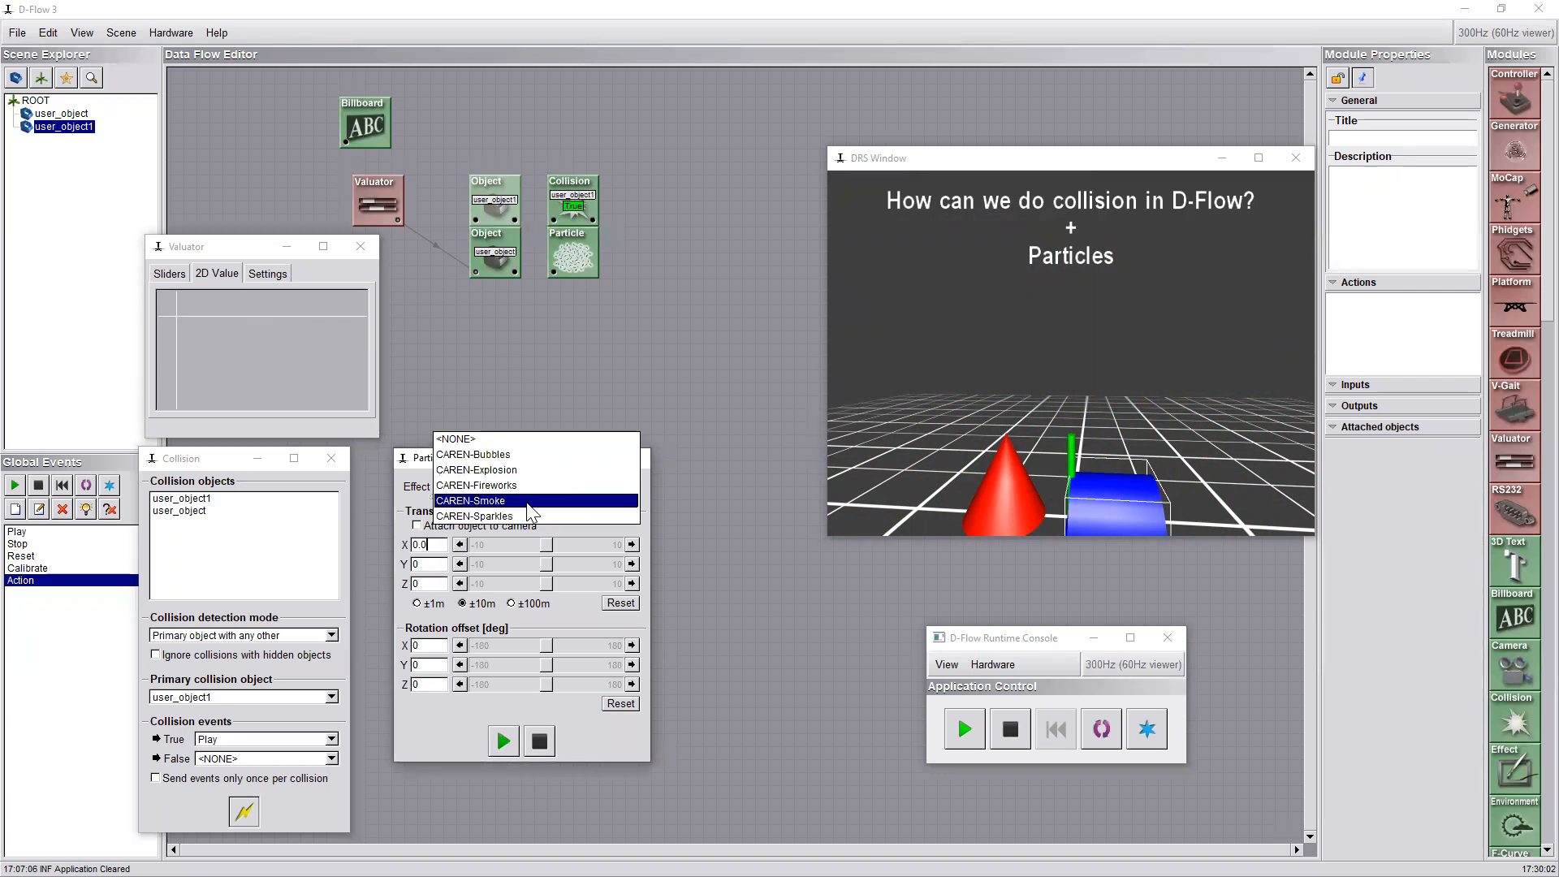
click(496, 498)
drag(244, 357, 182, 338)
Switch the particle effect to CAREN-Explosion and move the cone with the Valuator's 2D value to test it
click(544, 488)
click(556, 487)
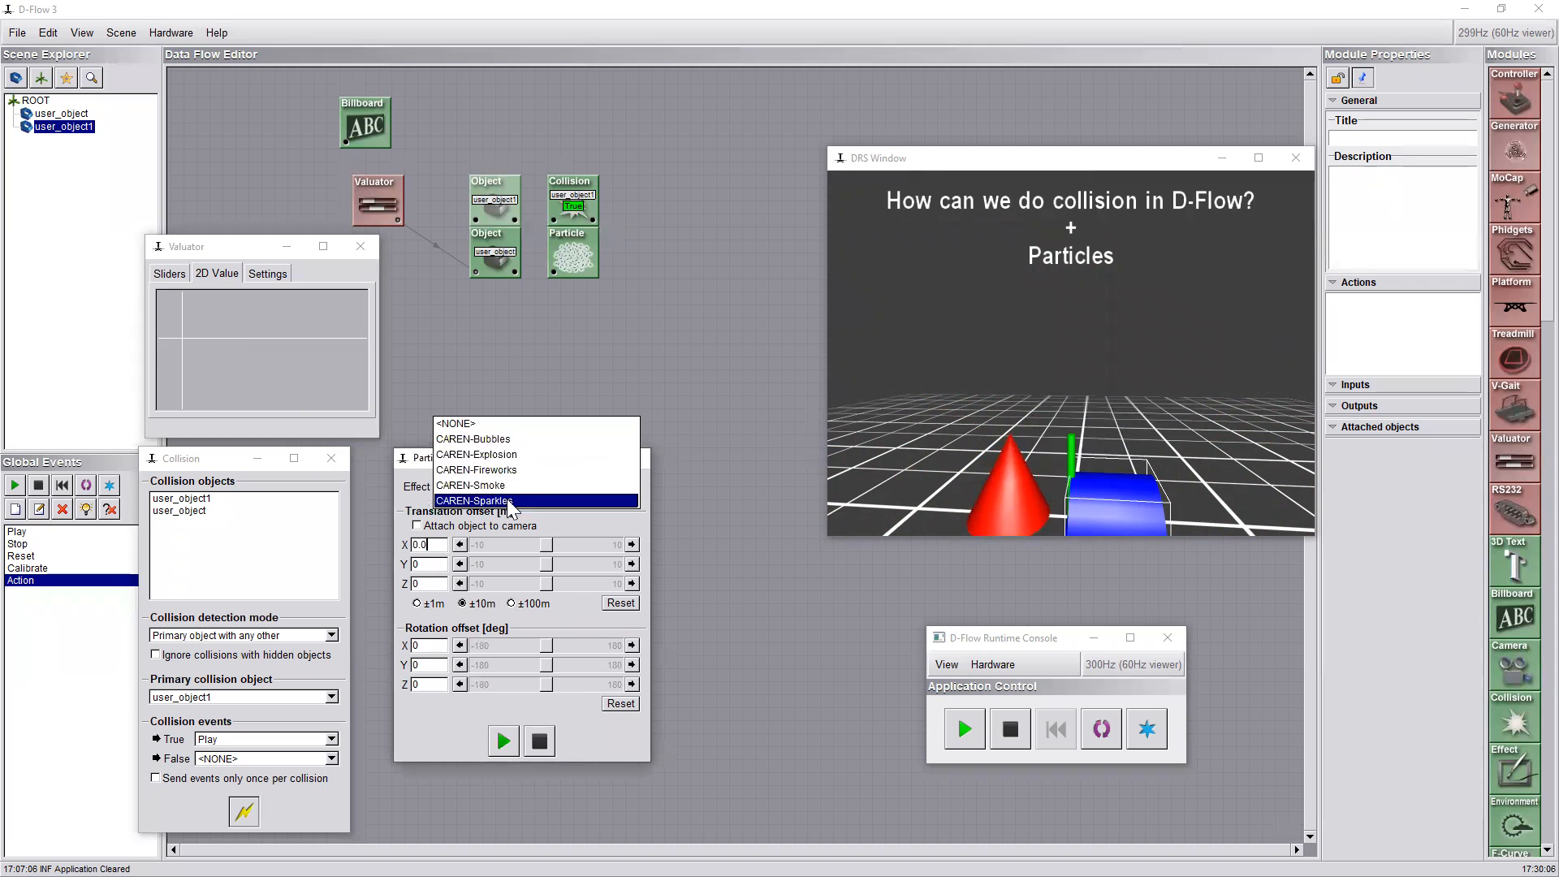
click(494, 455)
drag(226, 351, 187, 318)
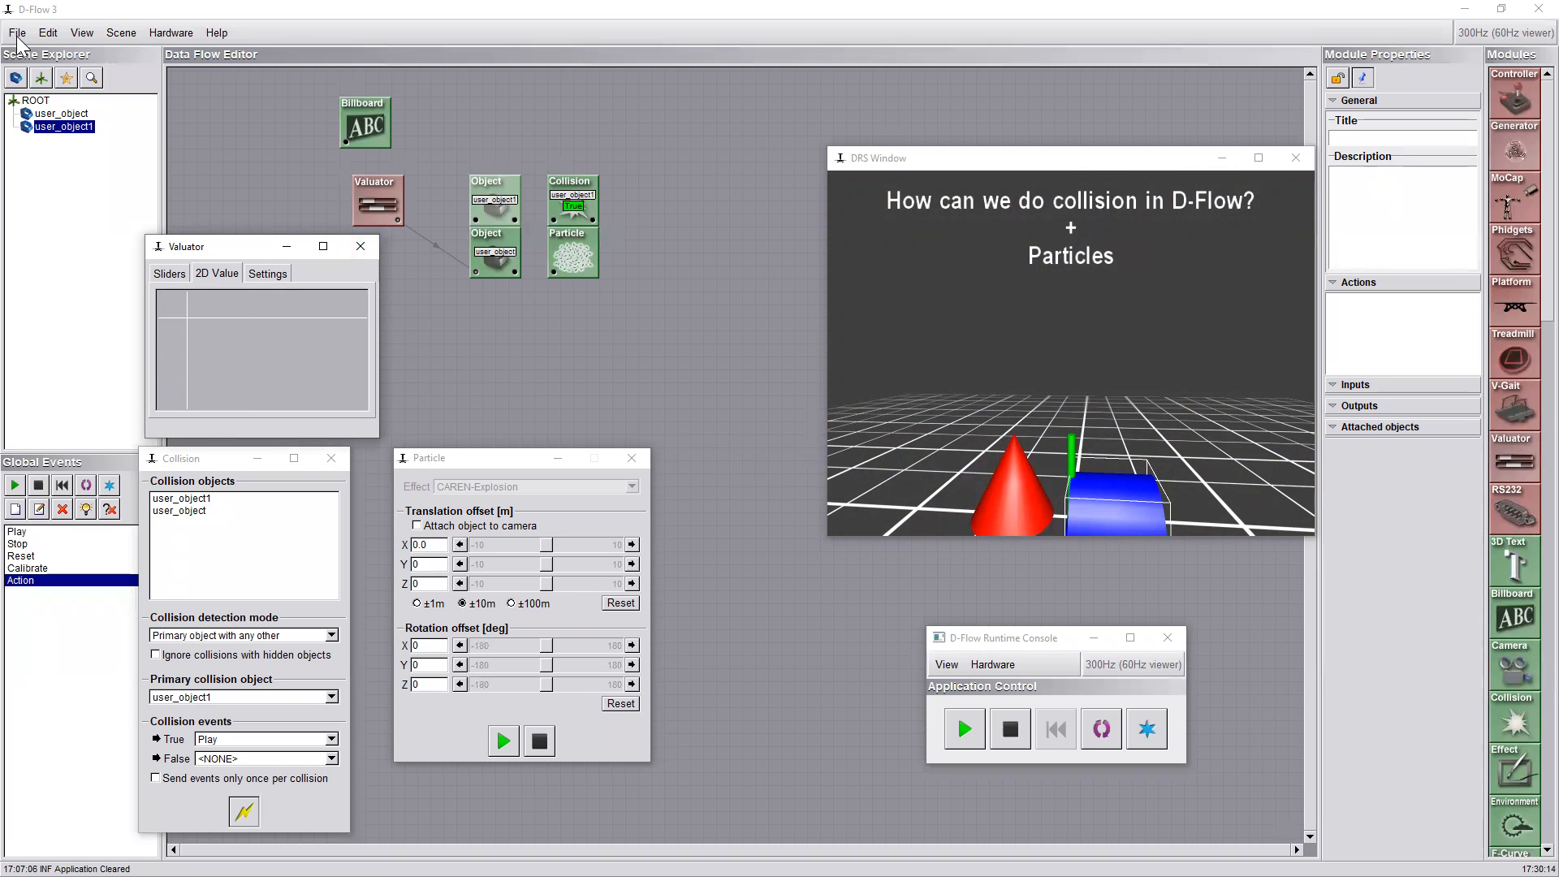
Delete the two Object modules and the Collision, Particle and Valuator modules, keeping only the Billboard
drag(712, 329, 463, 158)
key(Delete)
key(Return)
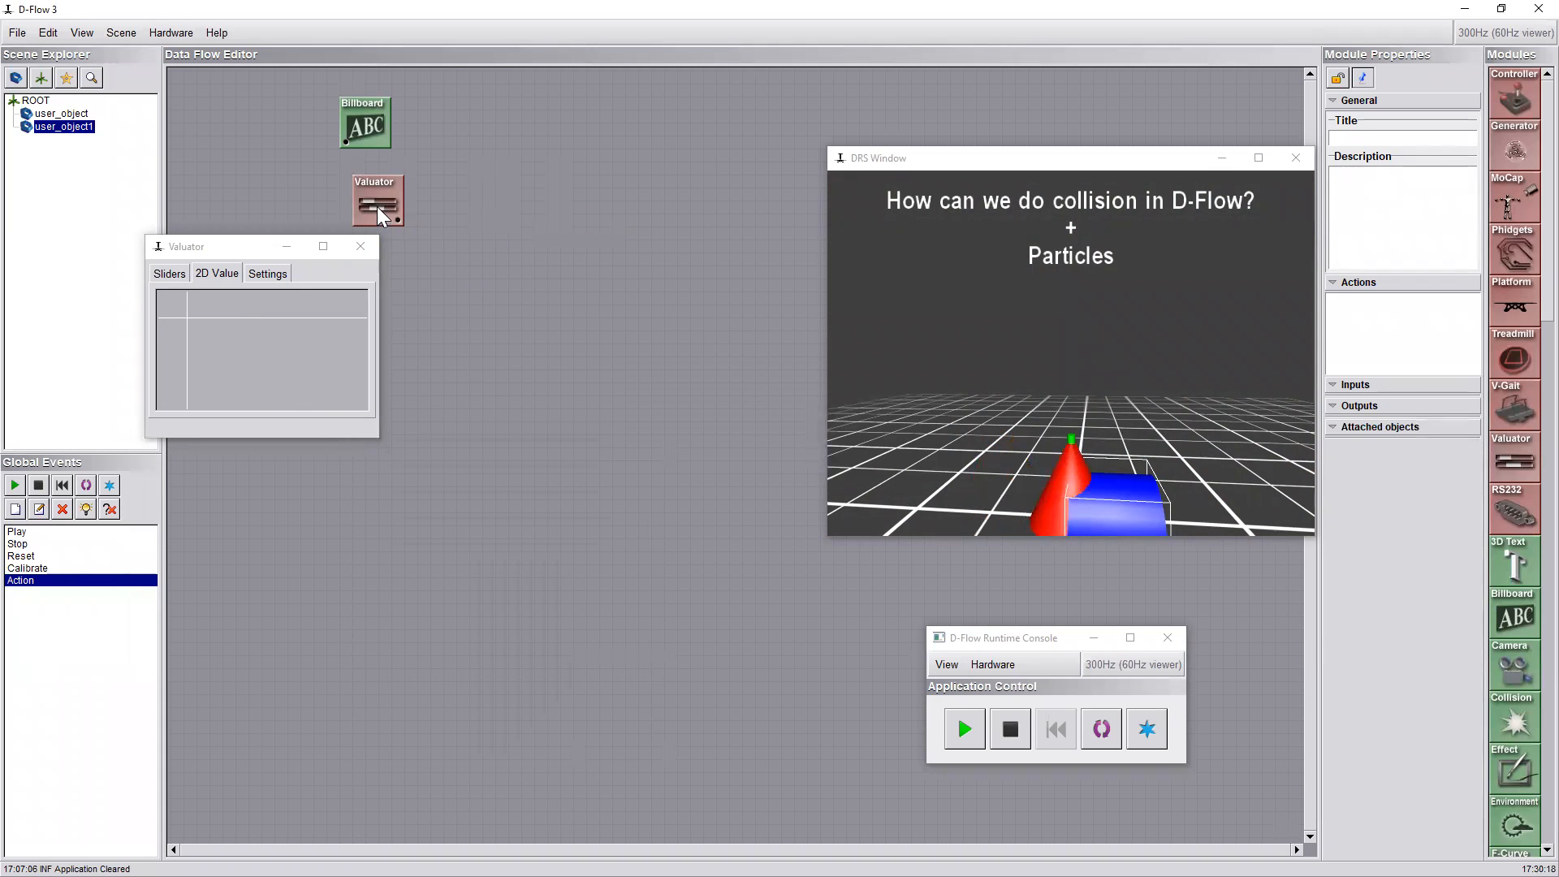
click(377, 206)
key(Delete)
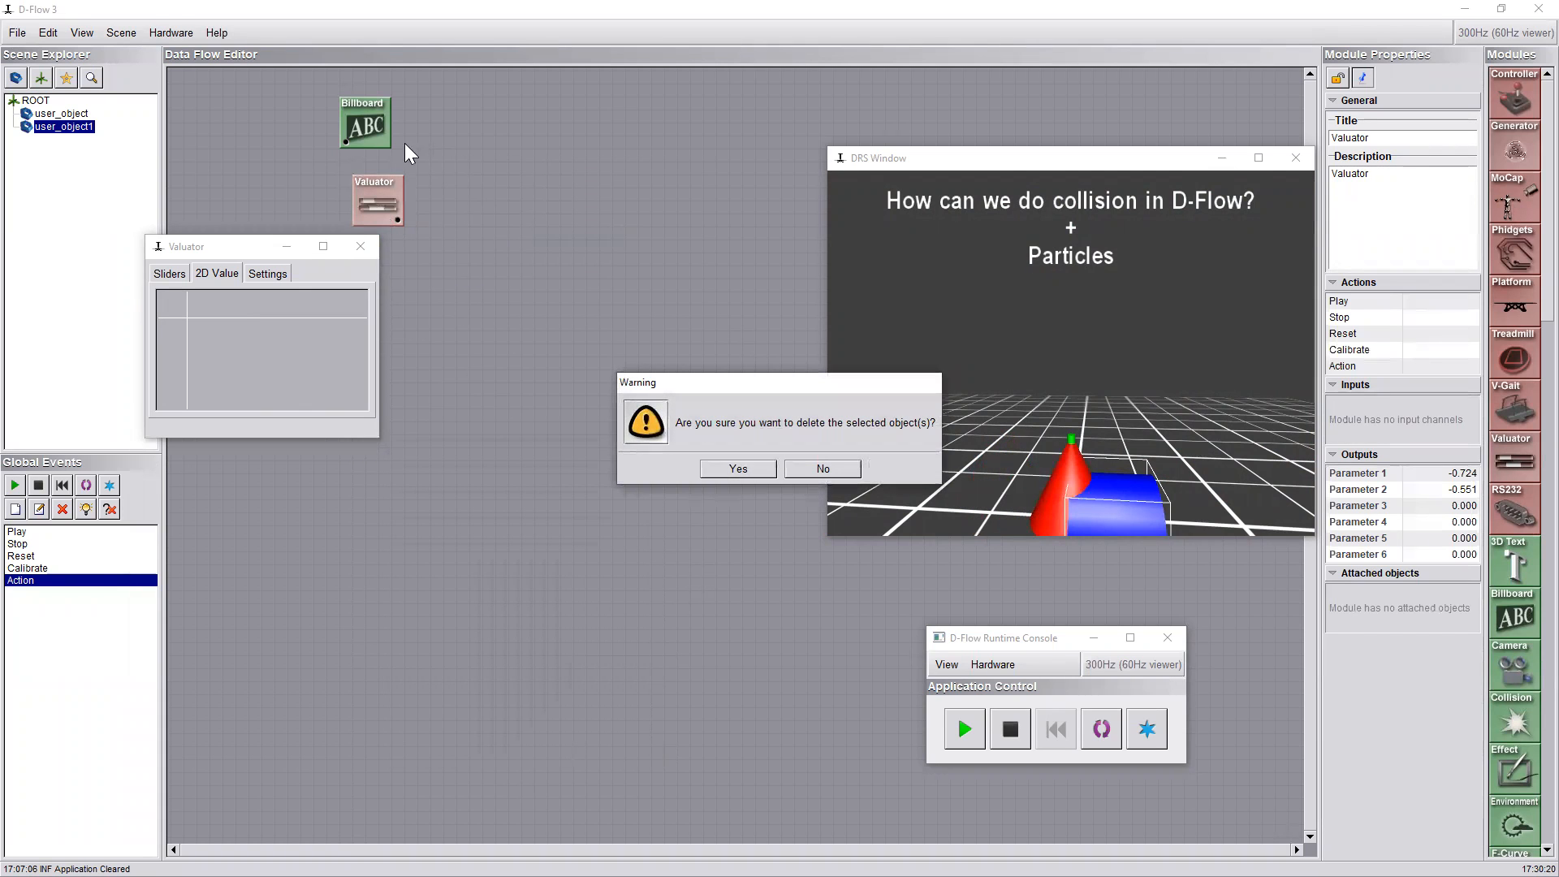
click(728, 469)
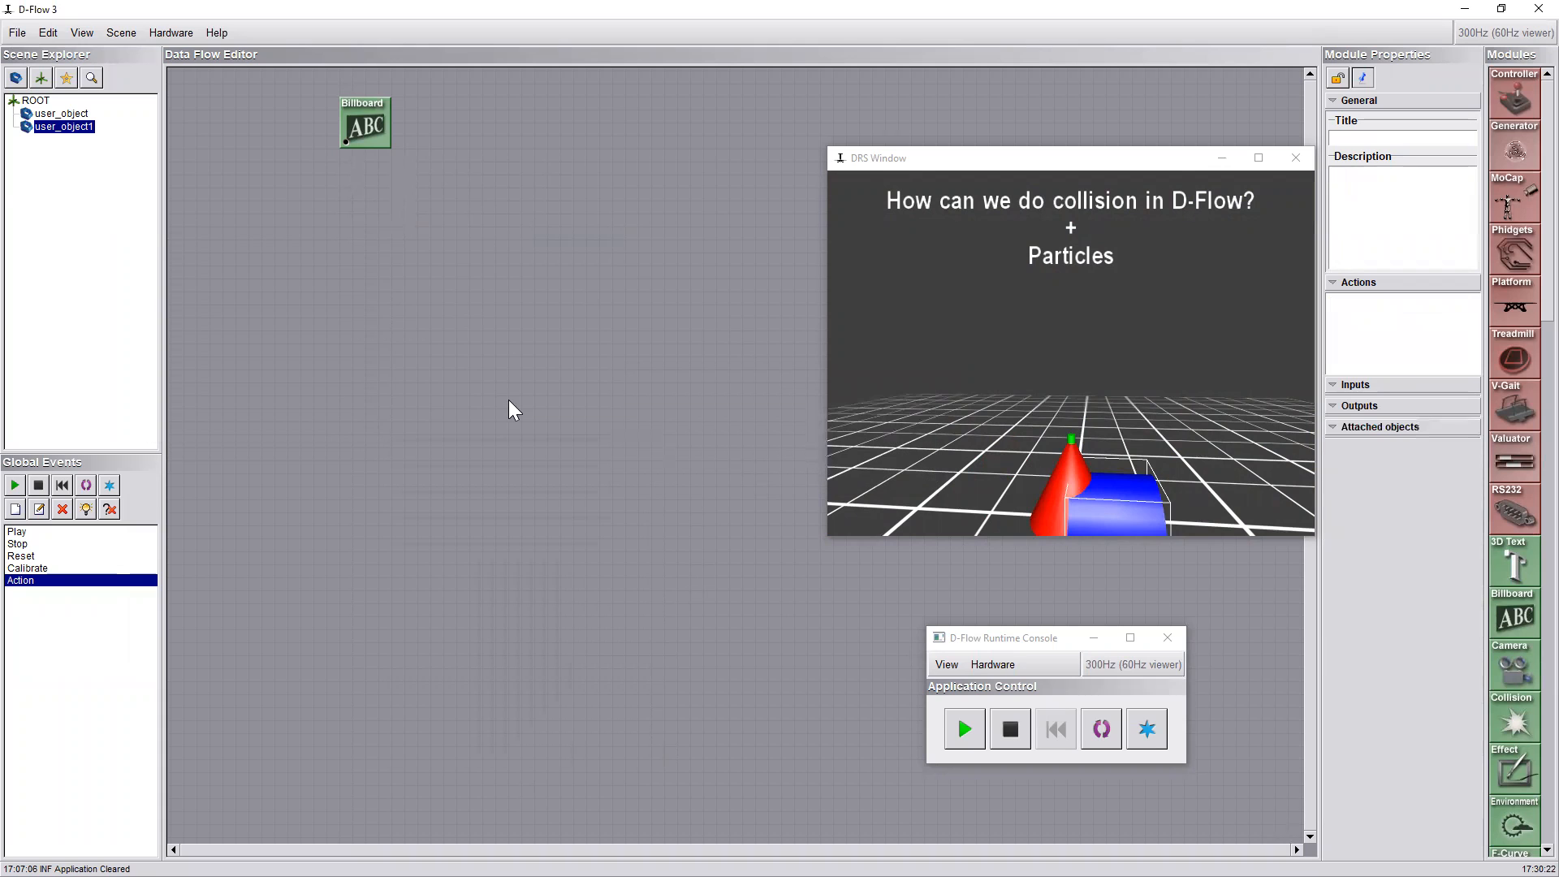
Delete user_object and user_object1 from the scene tree
click(78, 153)
click(78, 115)
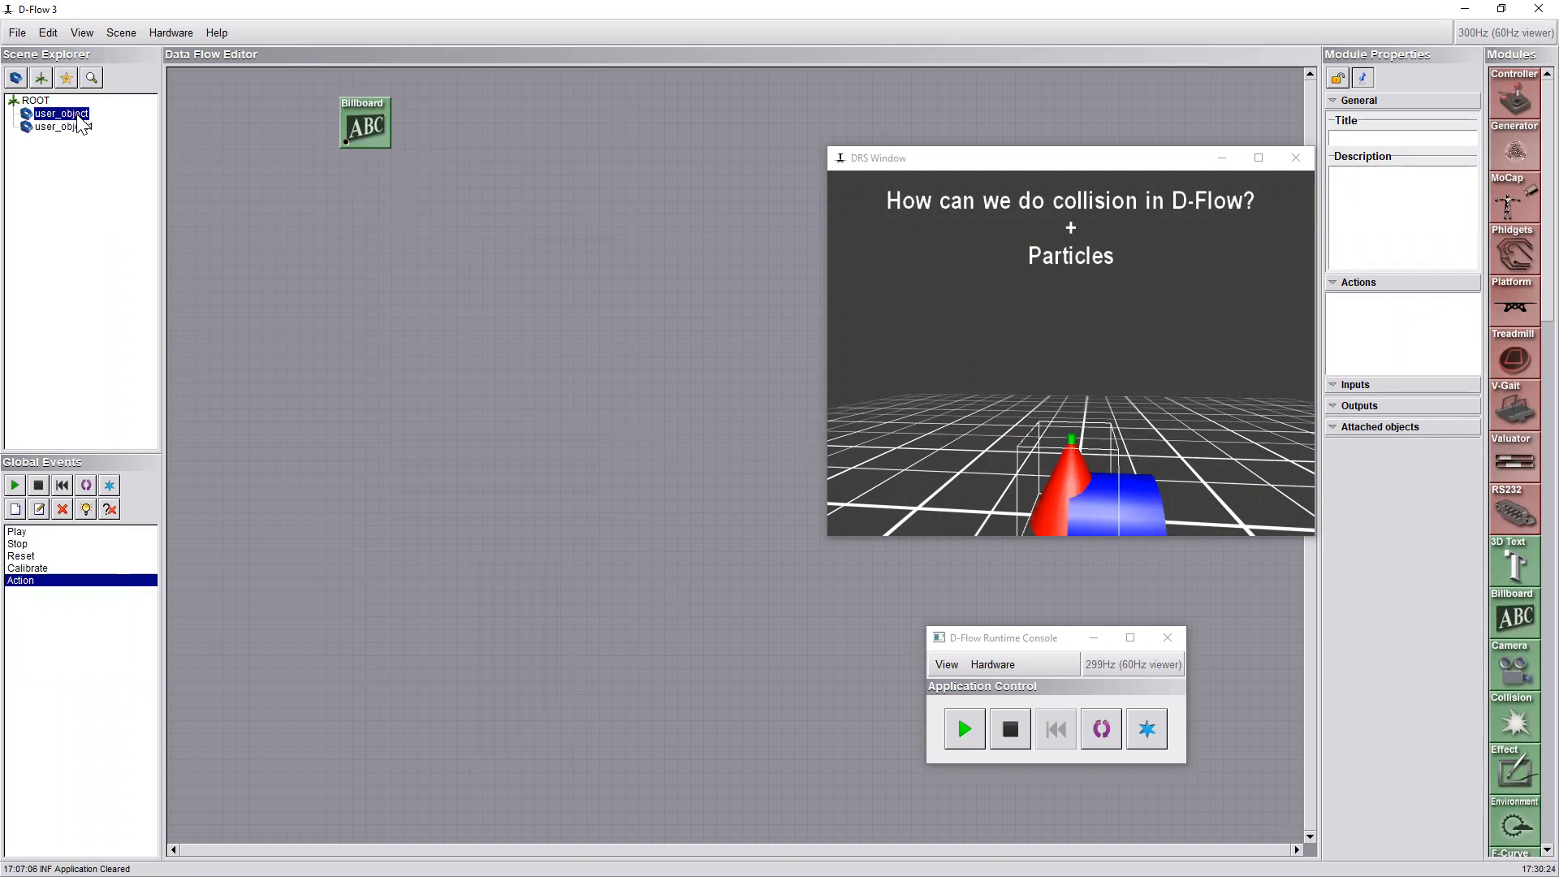
key(Delete)
click(70, 118)
key(Delete)
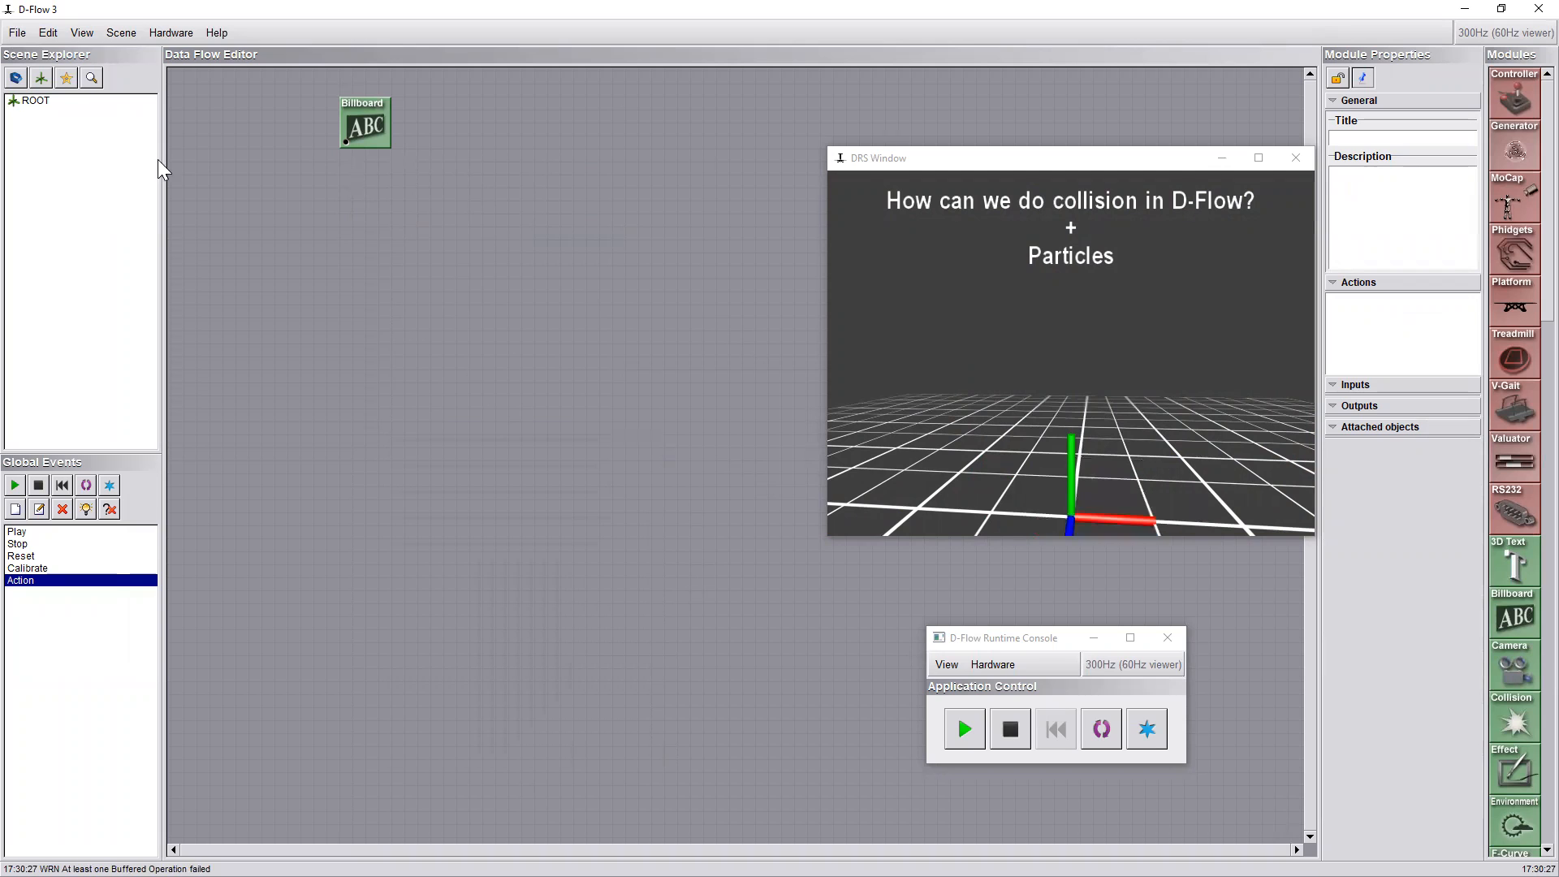
Add two new objects to the scene, first a cone and then a cylinder
click(121, 32)
click(134, 52)
click(767, 480)
click(110, 34)
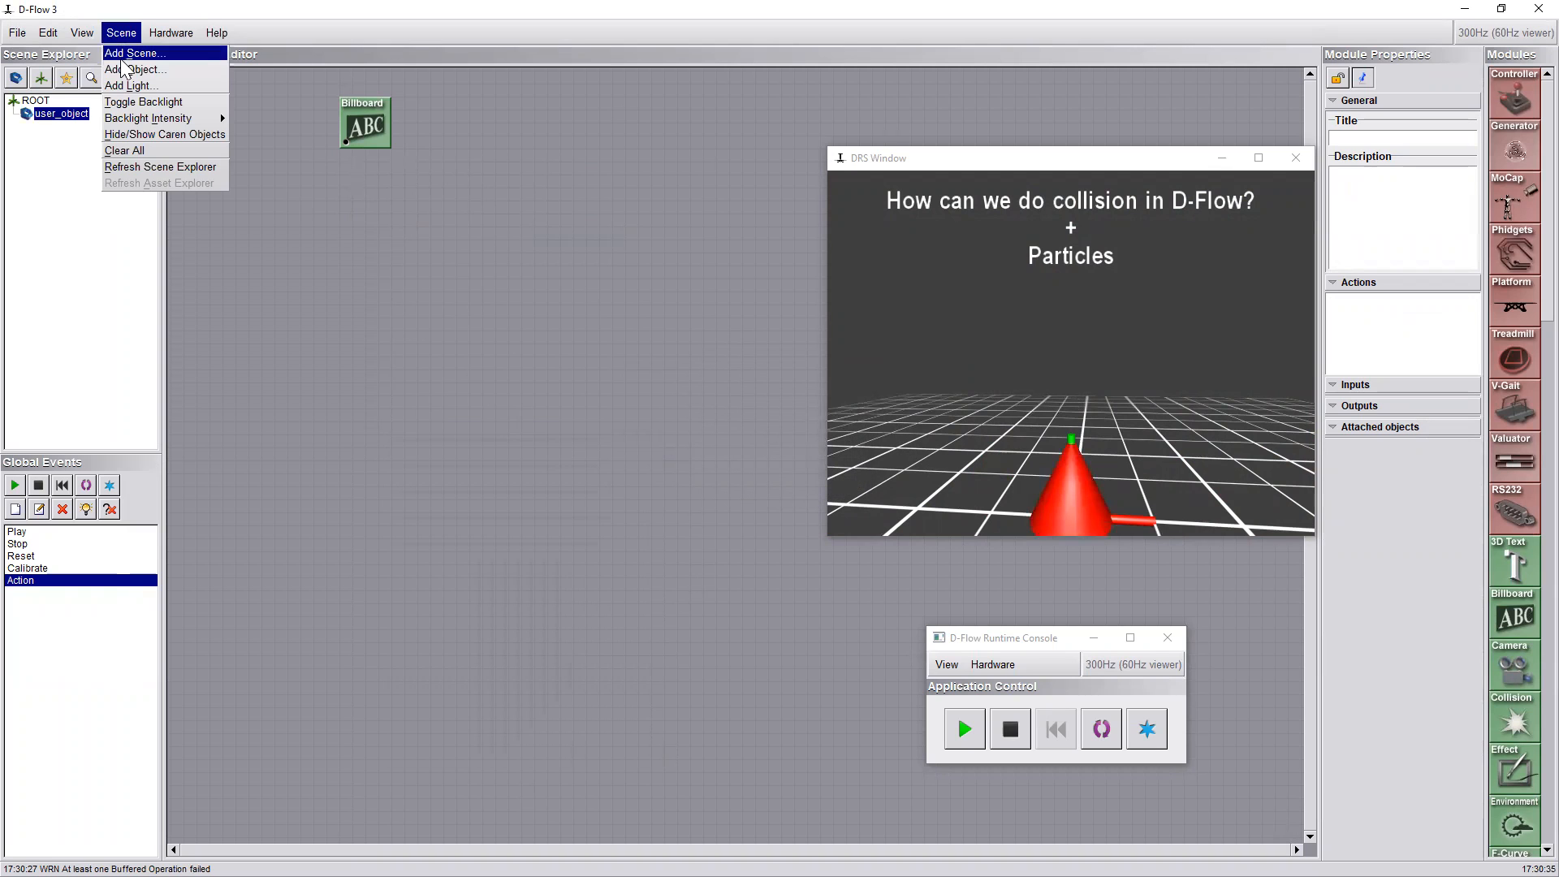
click(130, 52)
click(779, 423)
click(792, 453)
click(737, 484)
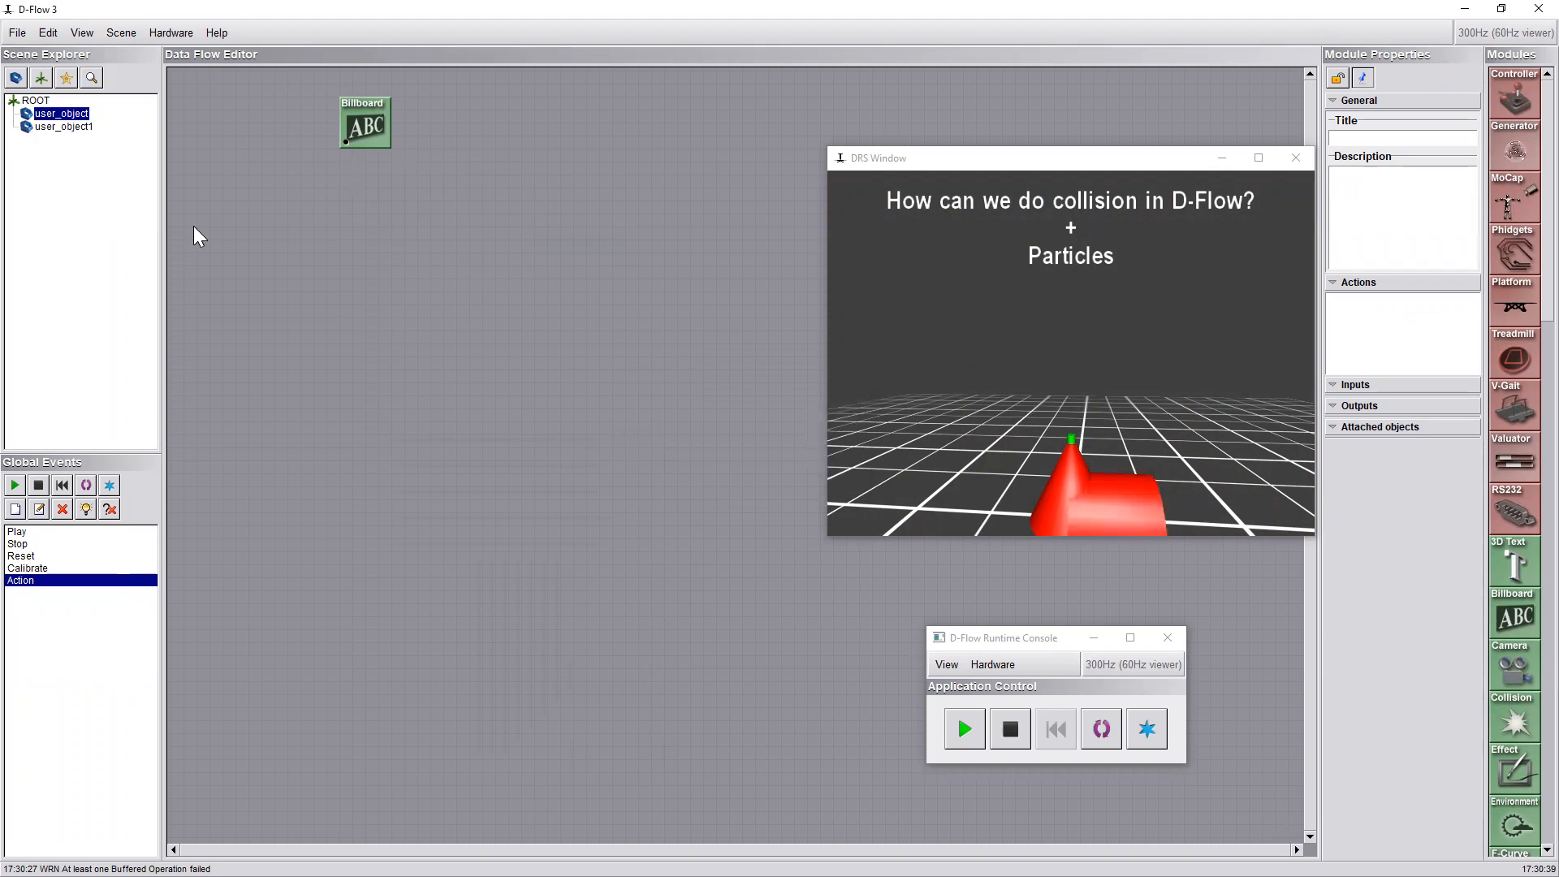
Place Object modules for both scene objects and a Valuator whose Parameter 1 drives user_object1's Object.PosX
drag(61, 113, 507, 276)
drag(613, 362, 522, 335)
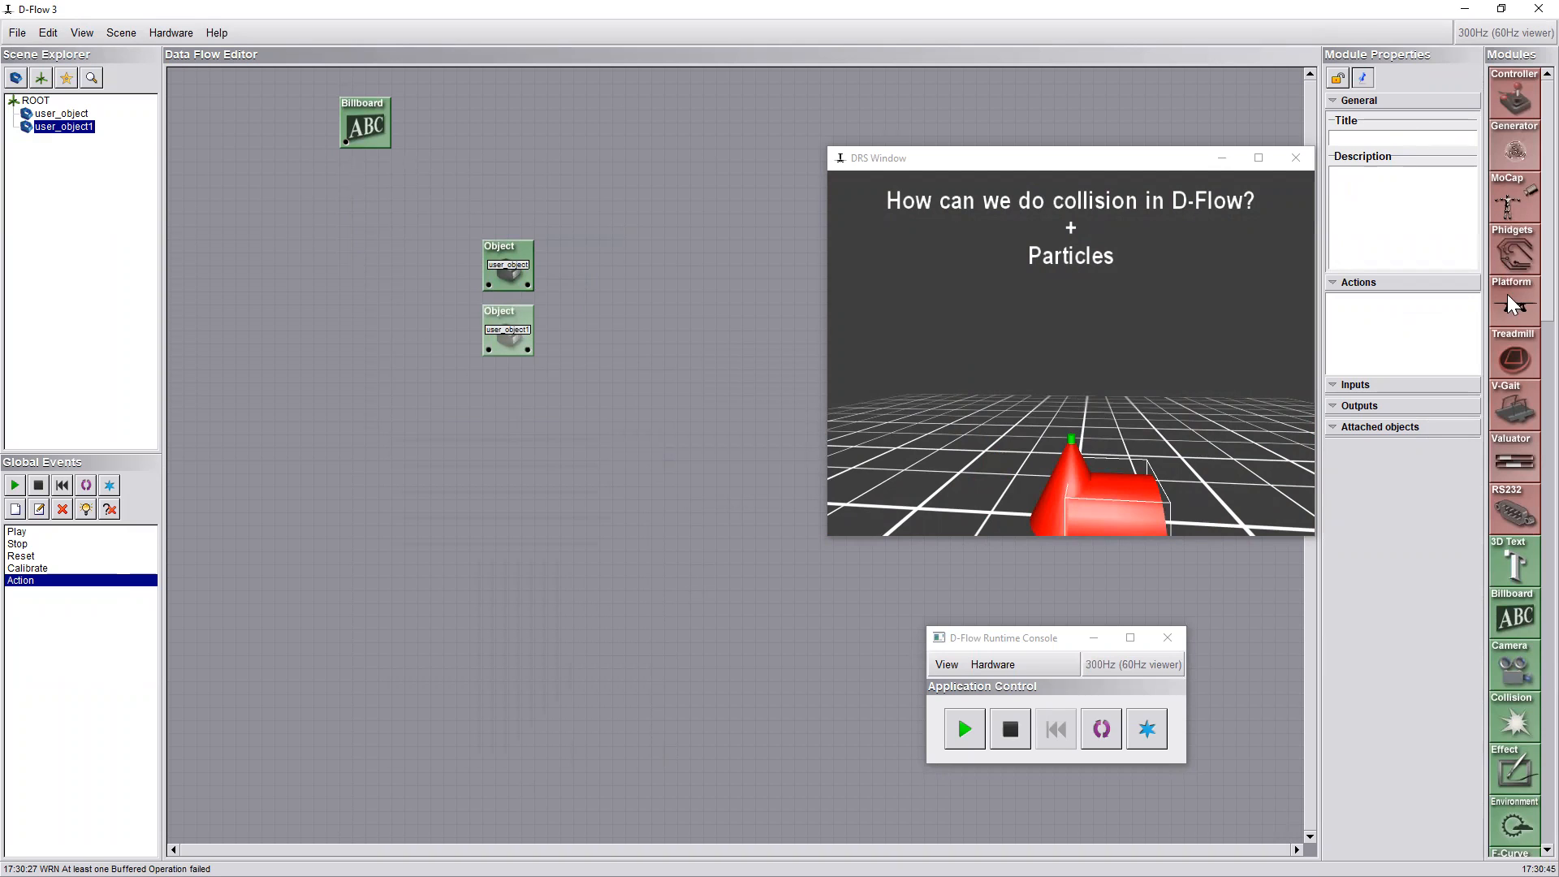
mouse_move(1515, 459)
mouse_down()
mouse_move(418, 270)
mouse_move(398, 311)
mouse_move(411, 332)
mouse_move(489, 350)
mouse_up()
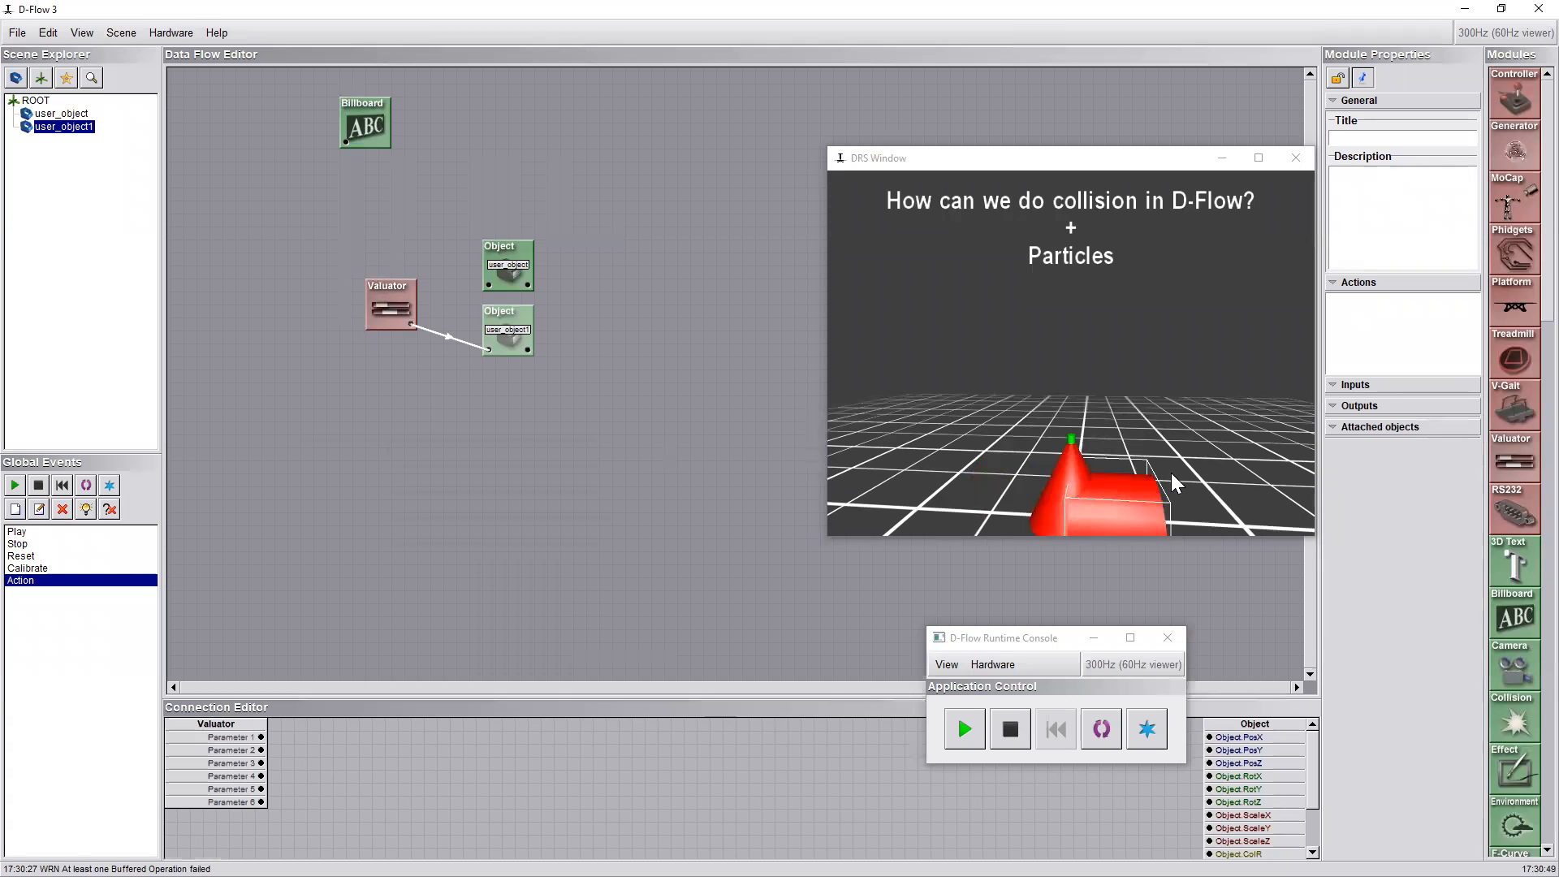
drag(261, 736, 1211, 738)
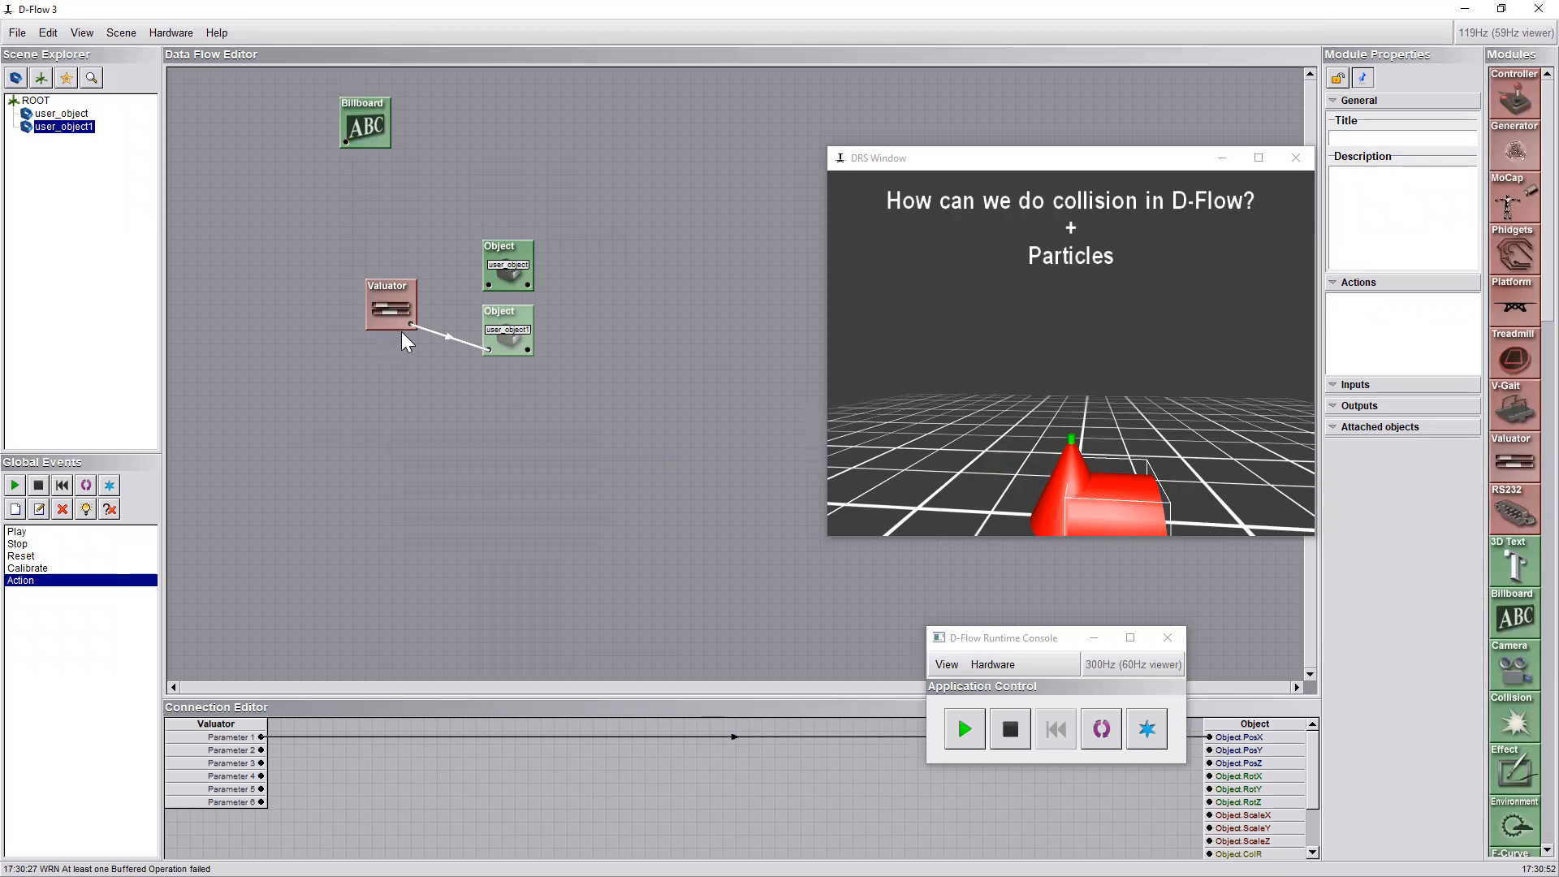
Use the Valuator's 2D value to shift the cylinder away from the cone, with Parameter 1 at about 0.81, and reposition its window
double_click(402, 300)
click(352, 355)
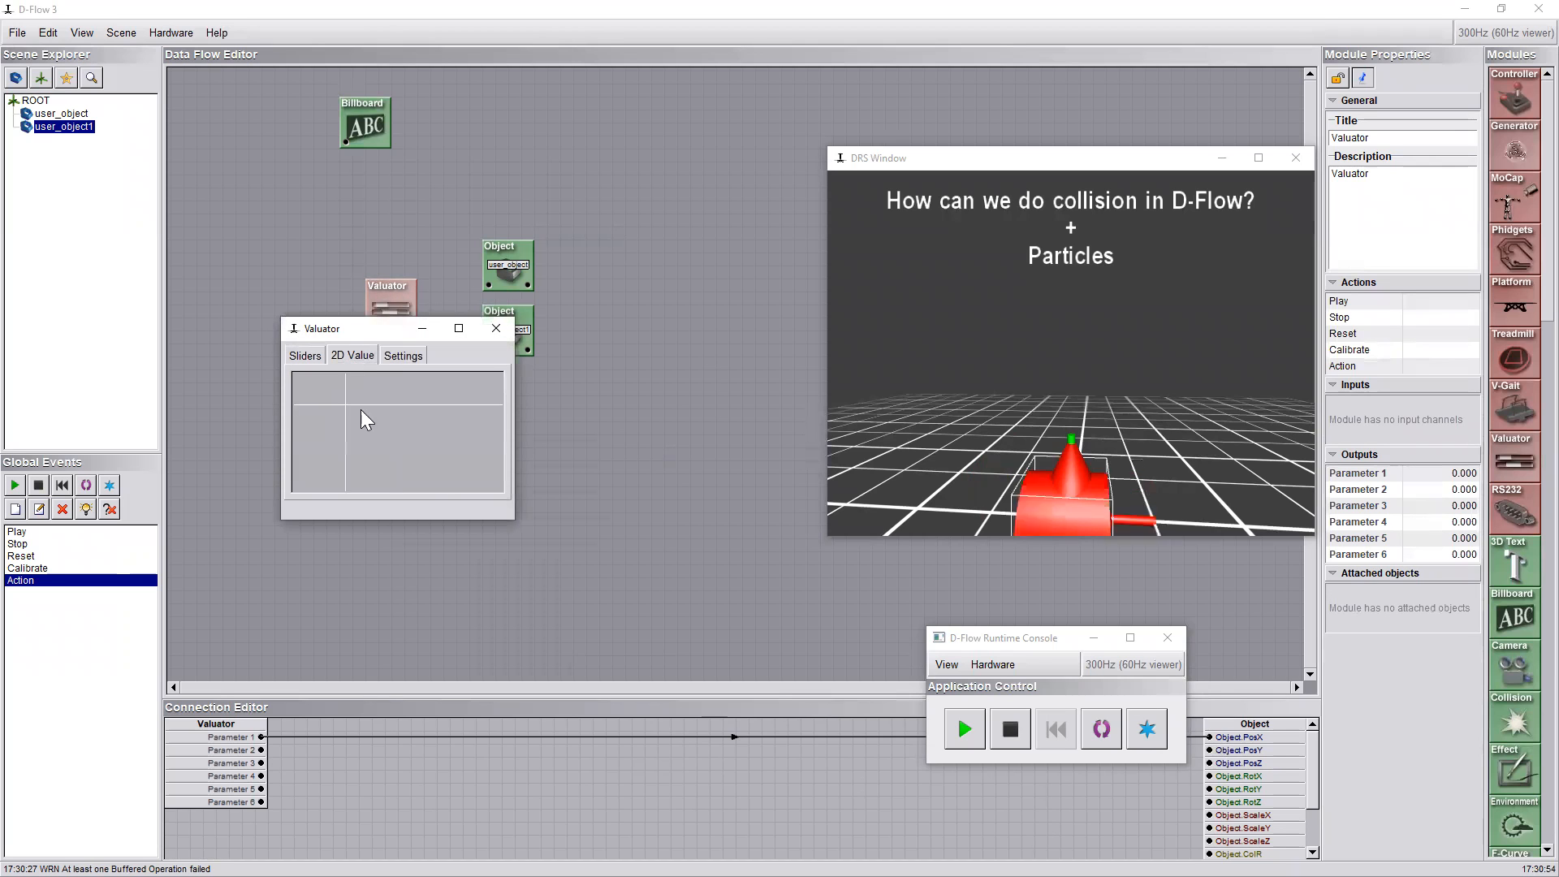
mouse_move(479, 431)
mouse_down()
mouse_move(226, 403)
mouse_move(306, 442)
mouse_move(279, 428)
mouse_move(488, 435)
mouse_up()
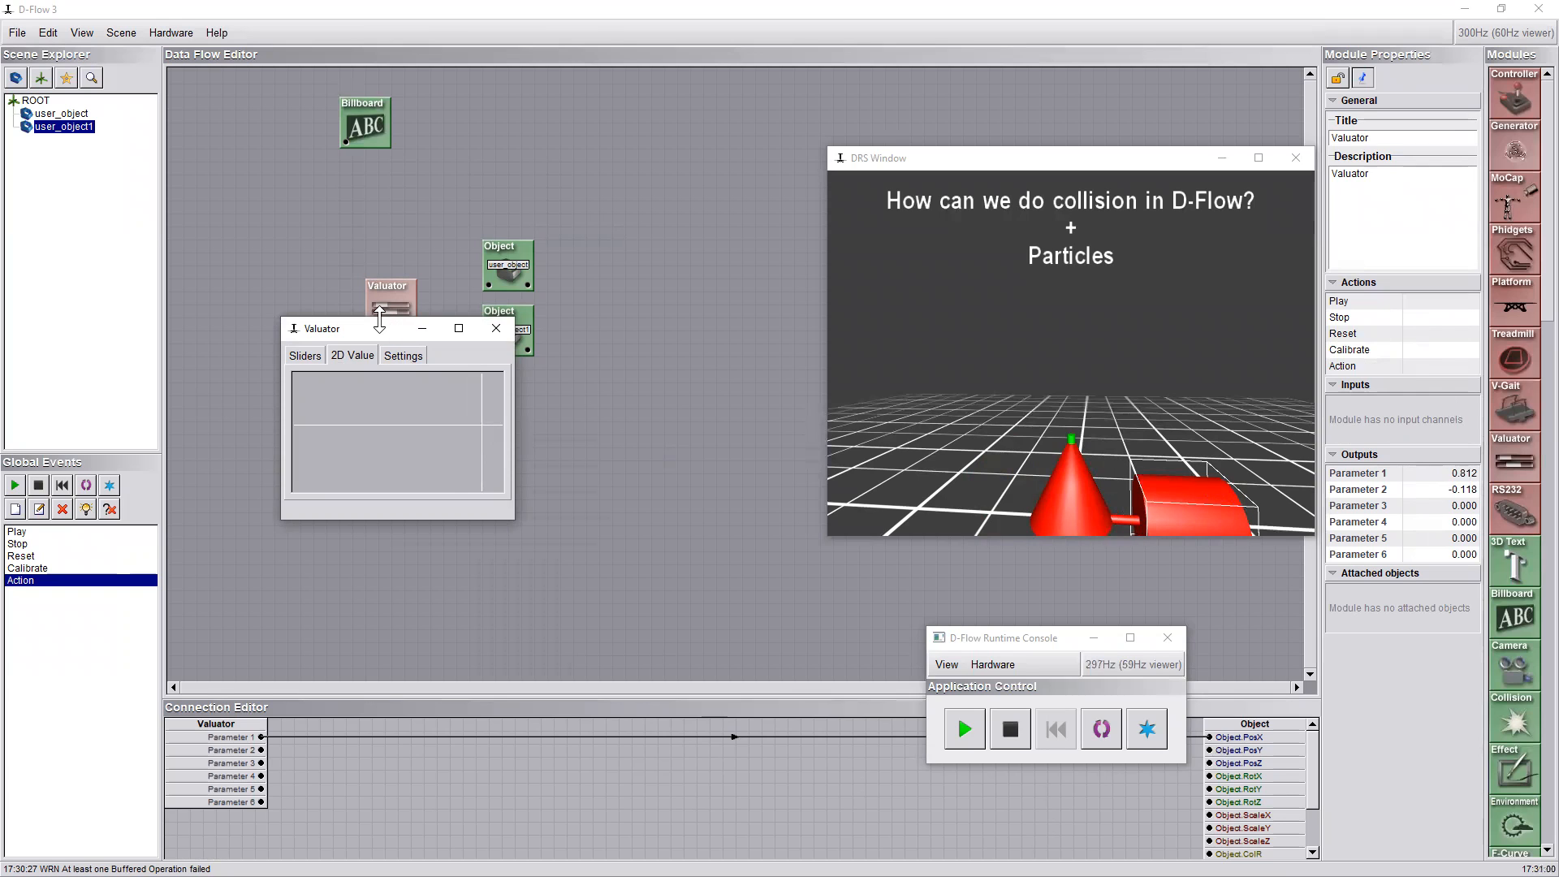
drag(364, 333, 285, 377)
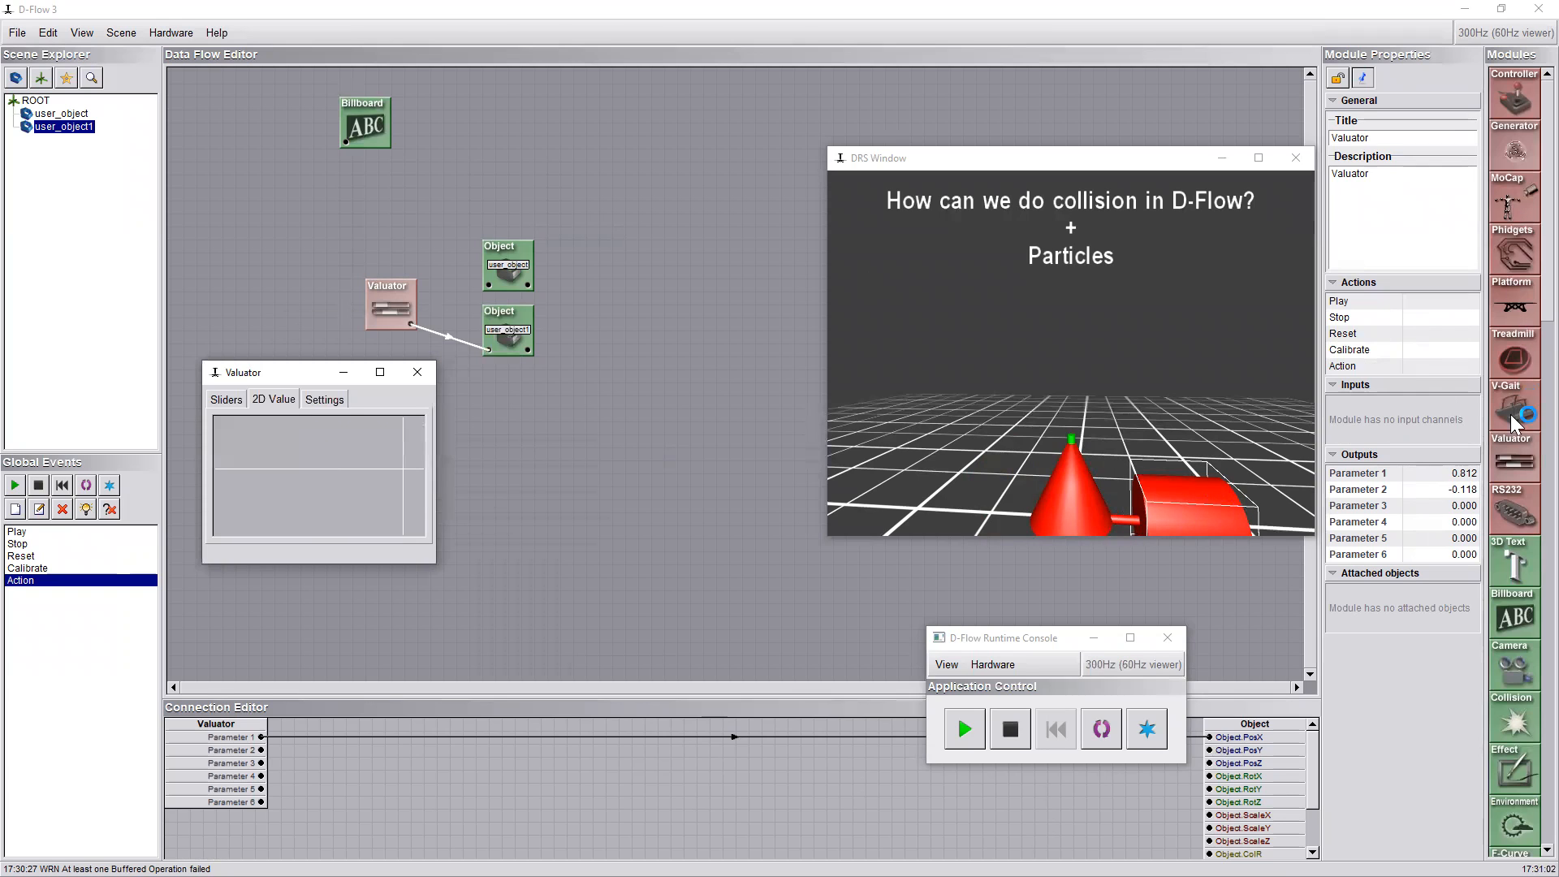
Add a Collision module below the Object modules and attach user_object and user_object1 to it
drag(1524, 718, 517, 403)
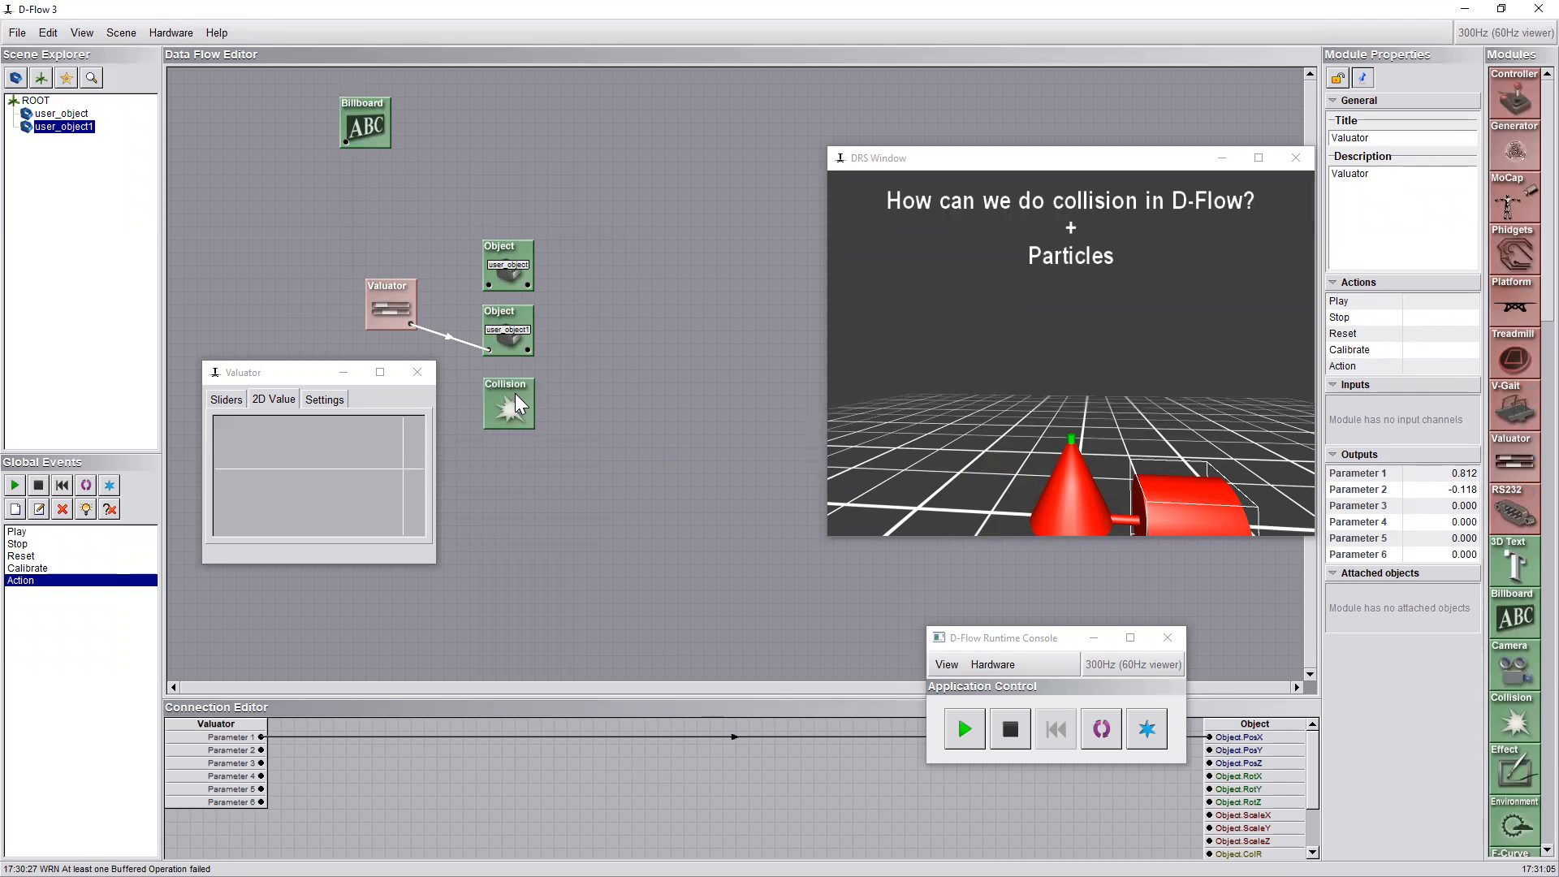
click(54, 115)
drag(84, 130, 509, 415)
drag(68, 130, 508, 412)
Set the Collision module's True event to Play and close its settings
double_click(508, 412)
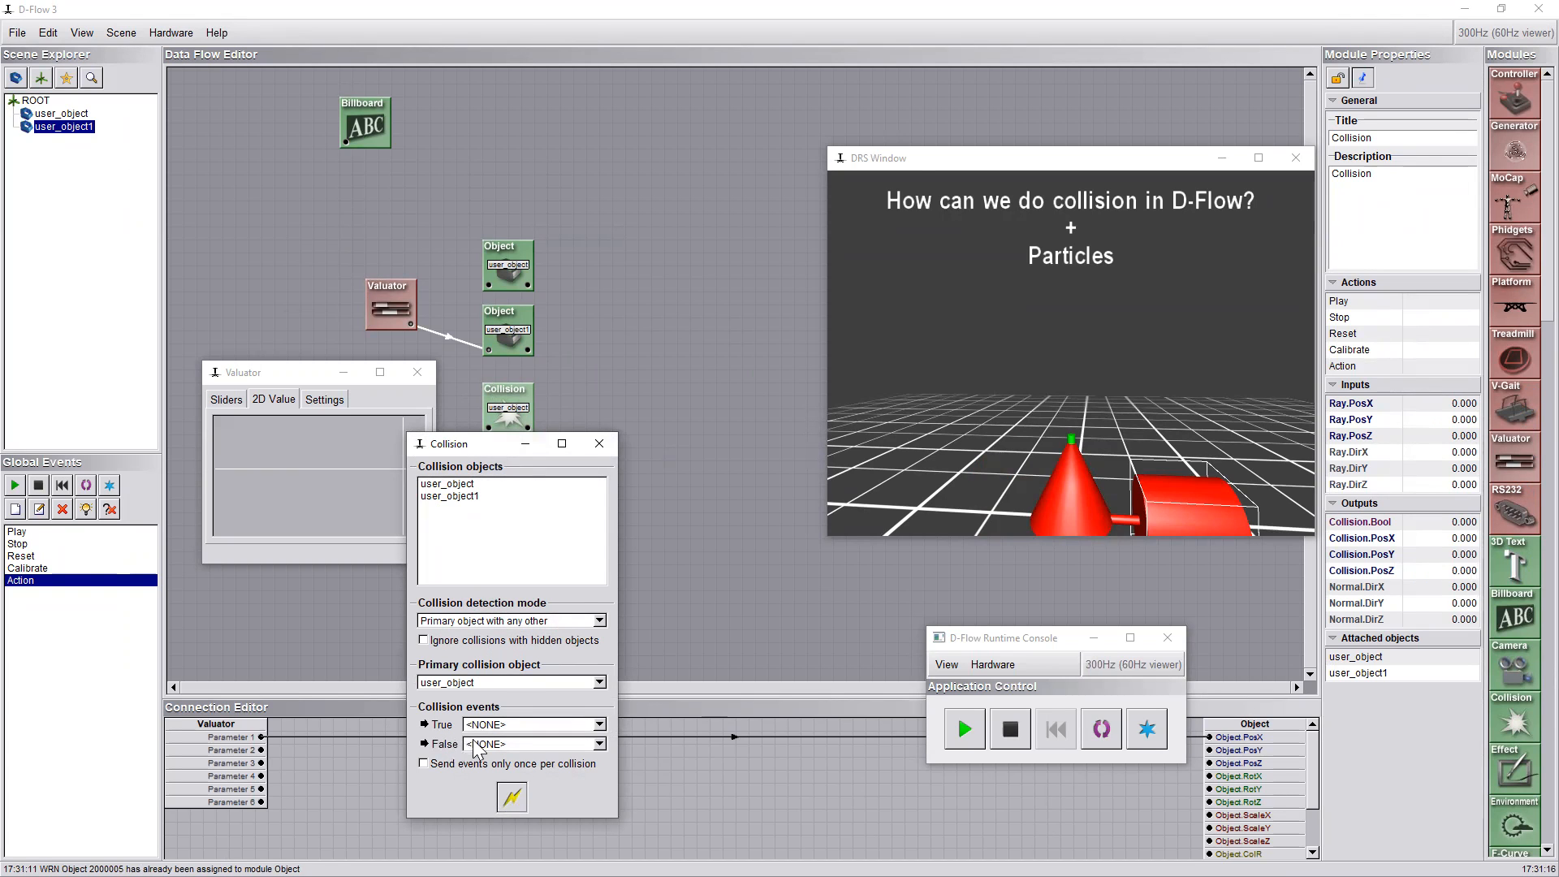
click(495, 726)
click(497, 739)
click(604, 445)
Test the collision by moving the cylinder into and out of the cone, with the runtime console and Valuator module moved clear
drag(305, 468, 378, 449)
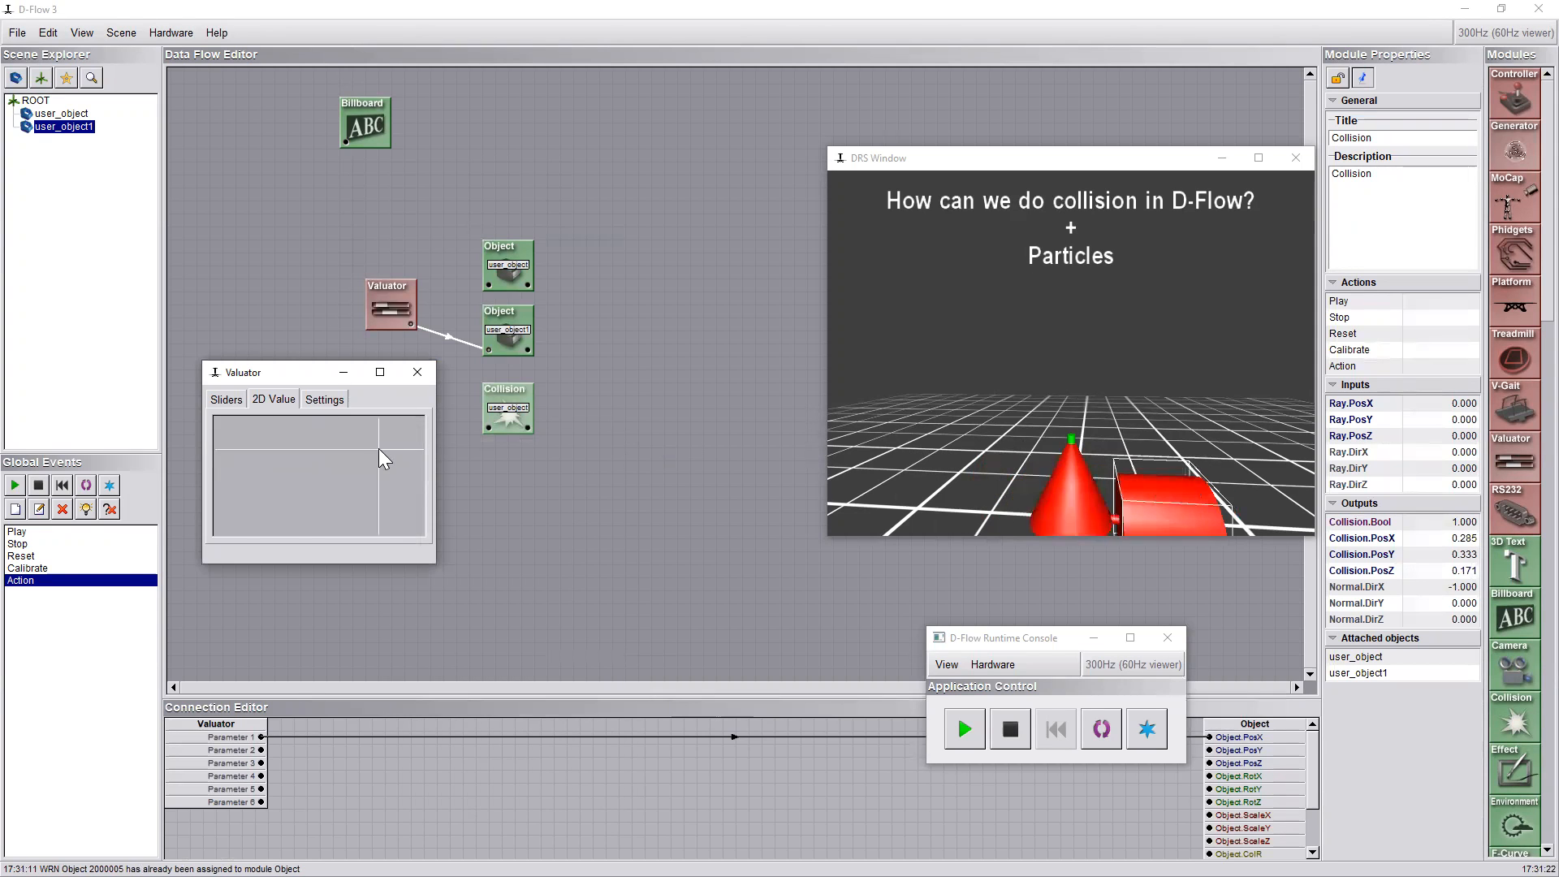
drag(995, 647, 567, 503)
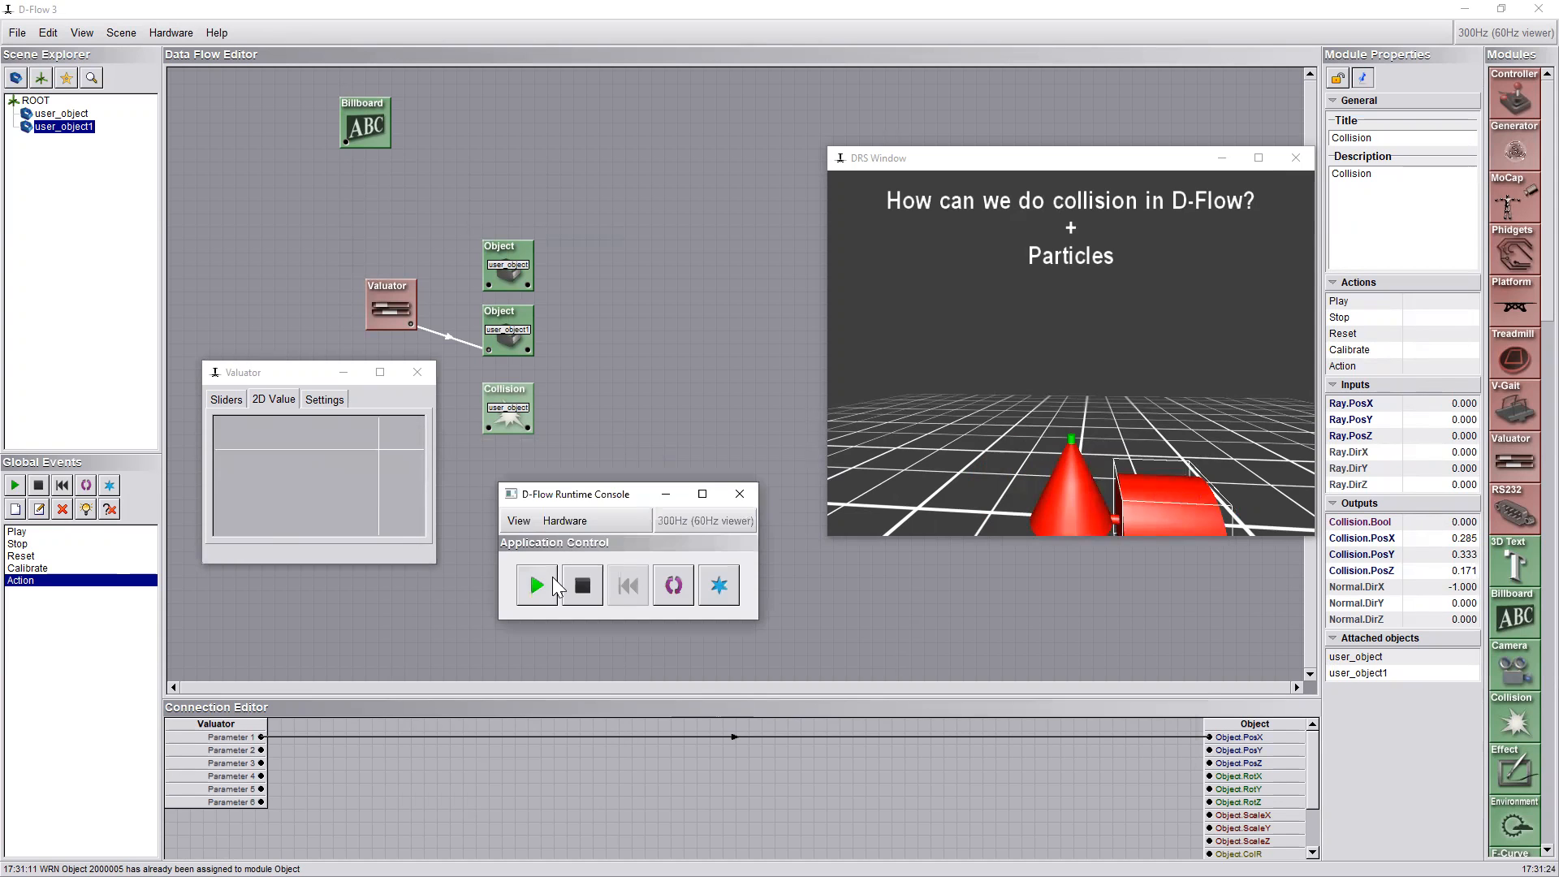
click(333, 479)
drag(333, 477, 392, 460)
drag(391, 313, 378, 262)
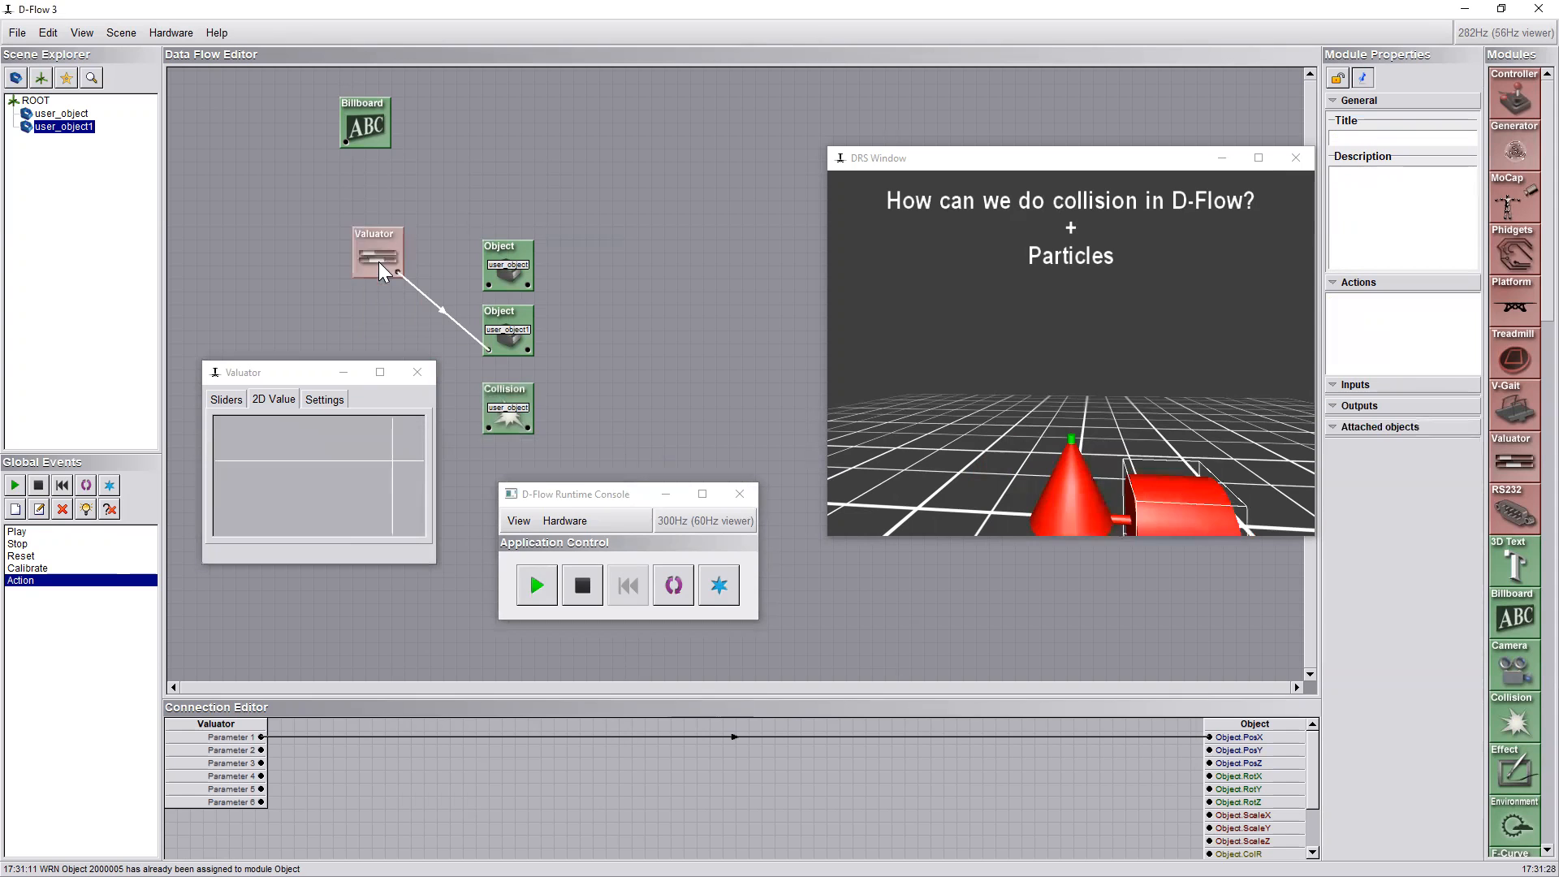
Review the Collision module's attached objects, detection mode and event settings
double_click(519, 418)
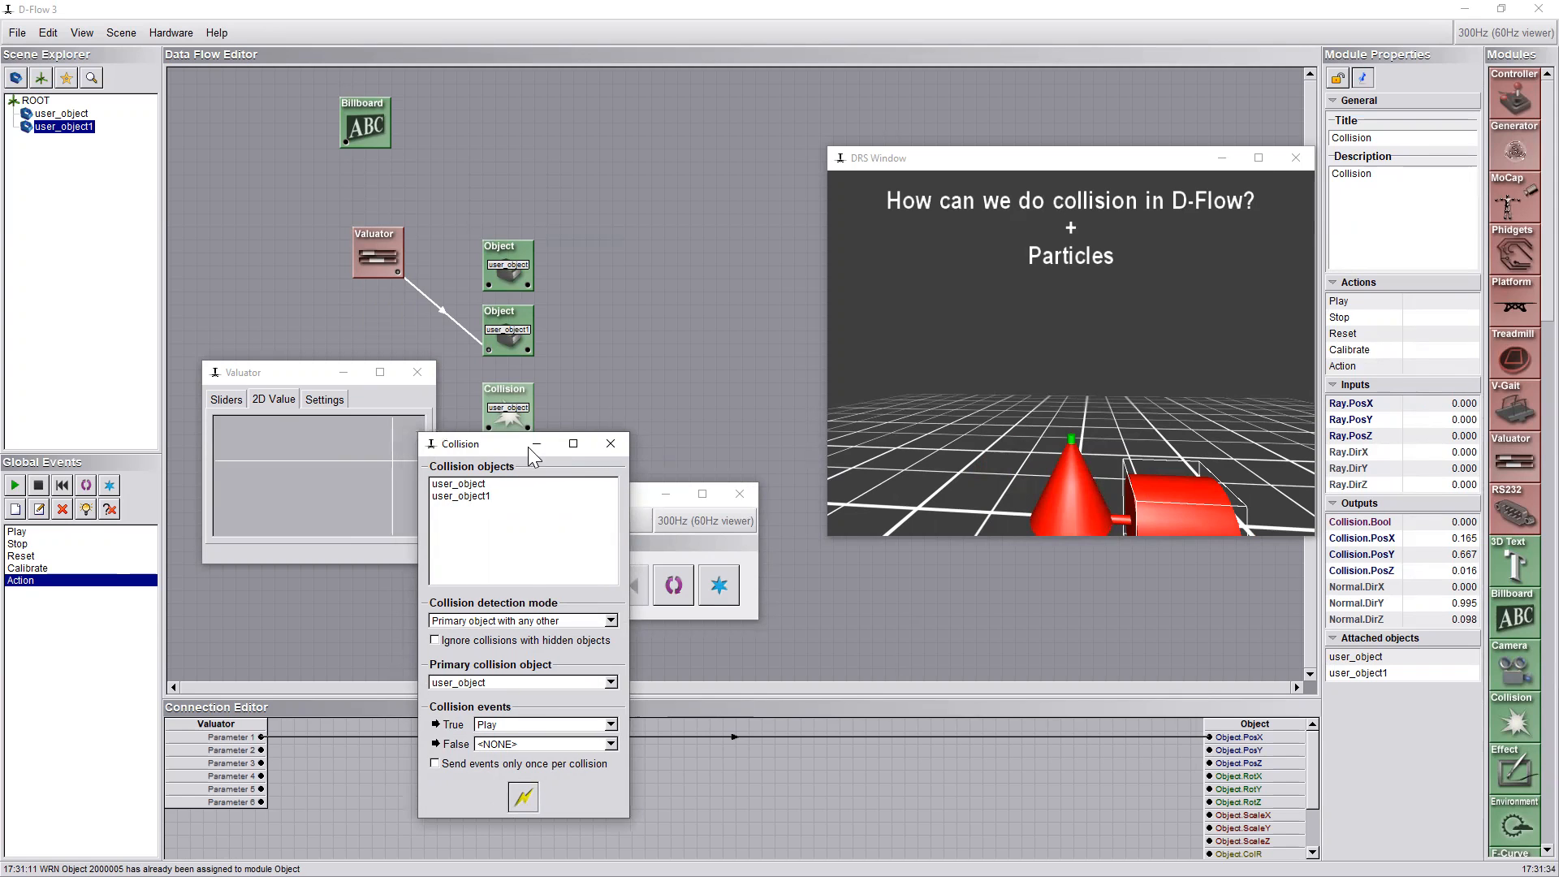
drag(527, 446, 673, 95)
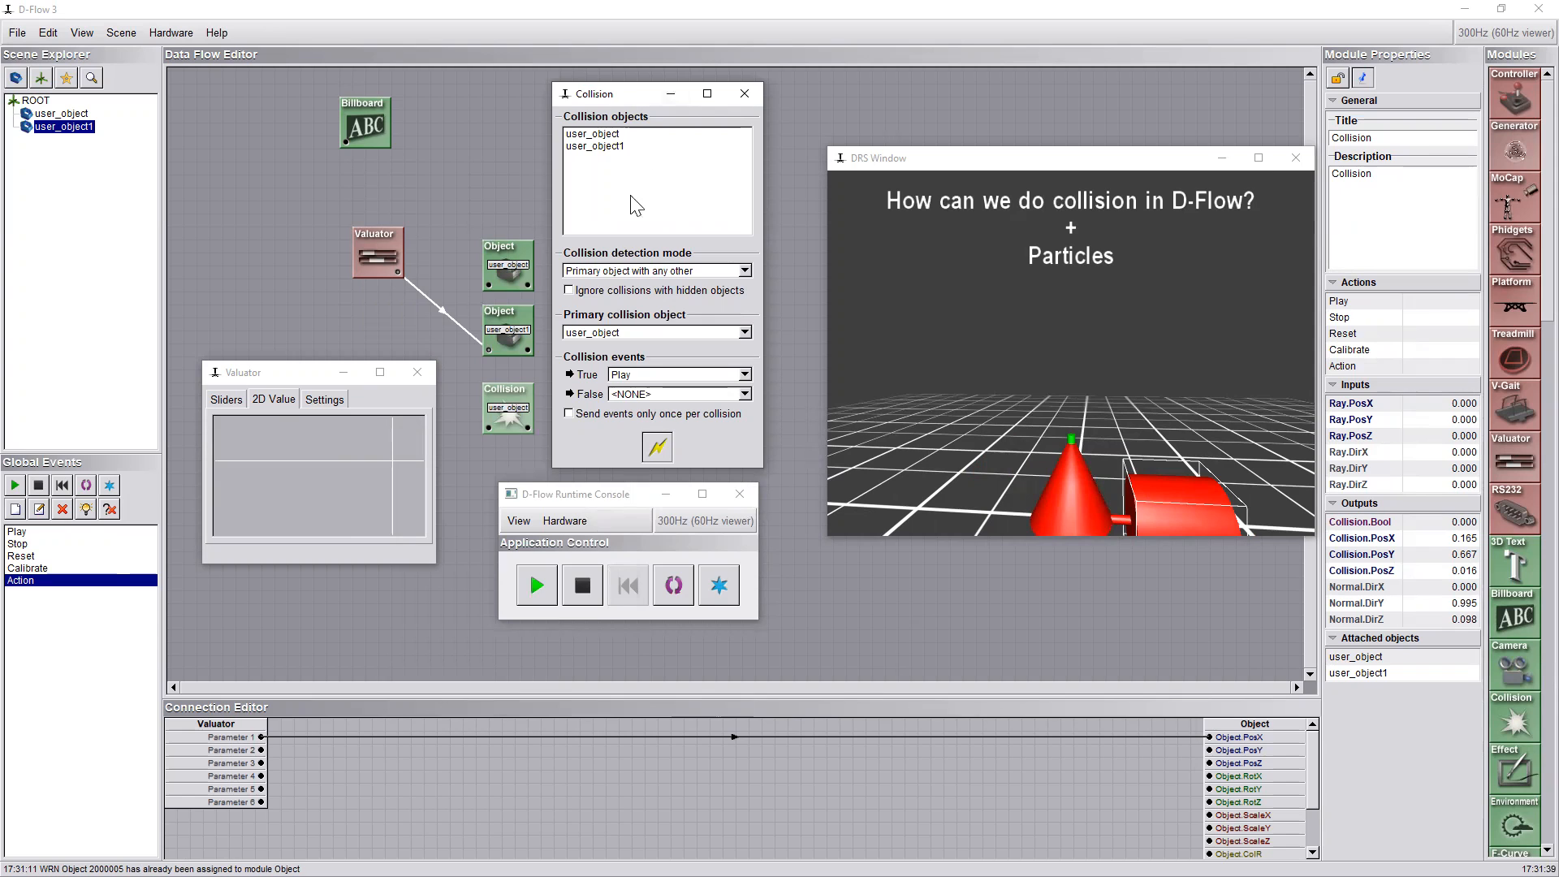
click(744, 93)
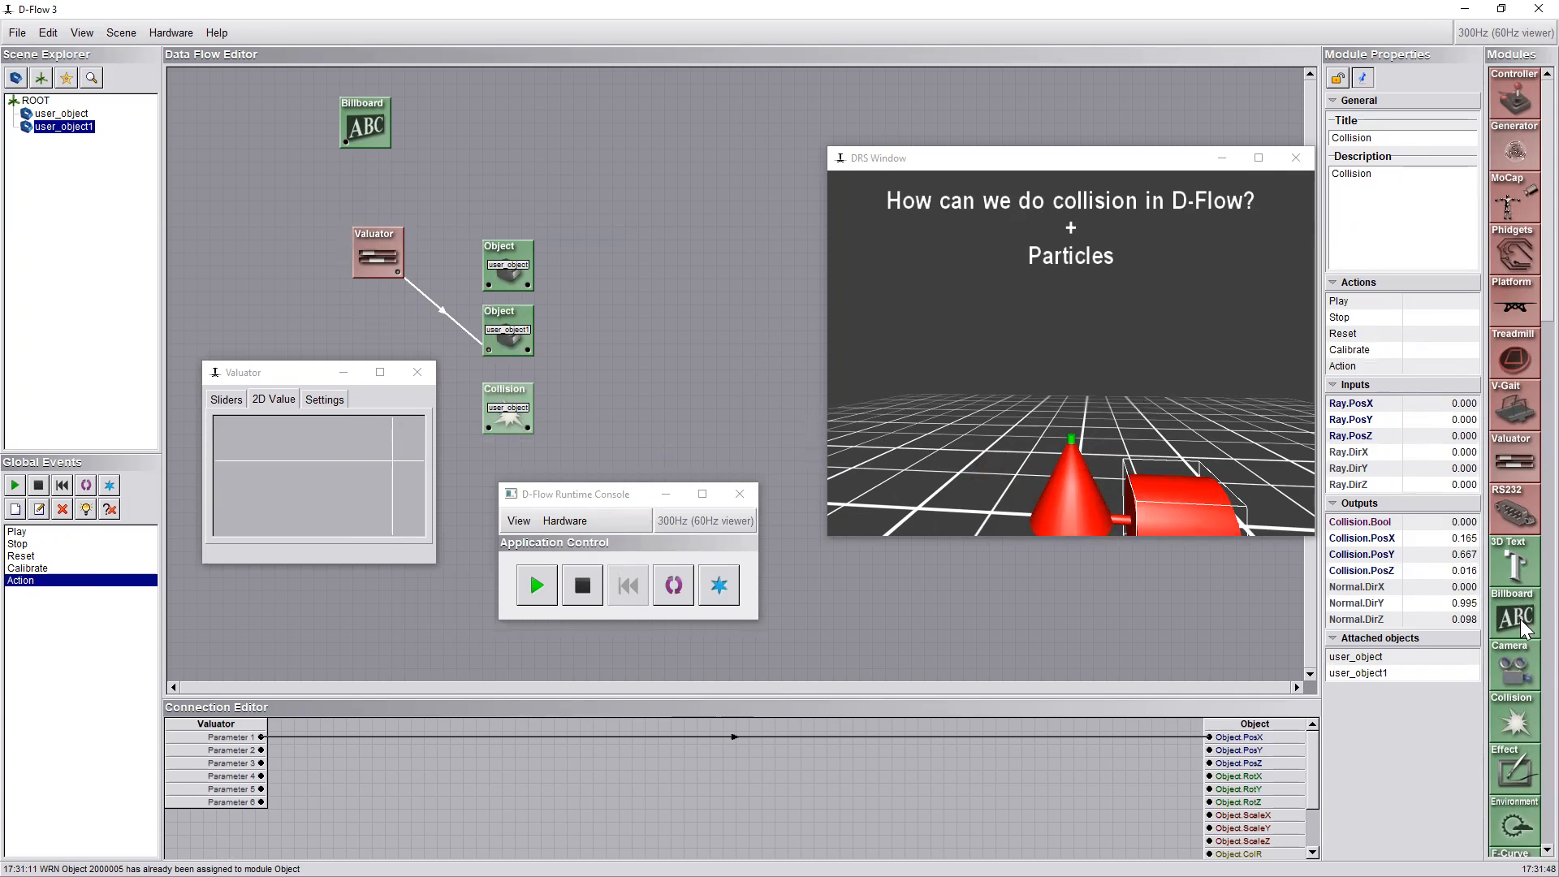
Add a Particle module above the Object modules and open its settings
scroll(1522, 627, down, 5)
drag(1515, 357, 511, 220)
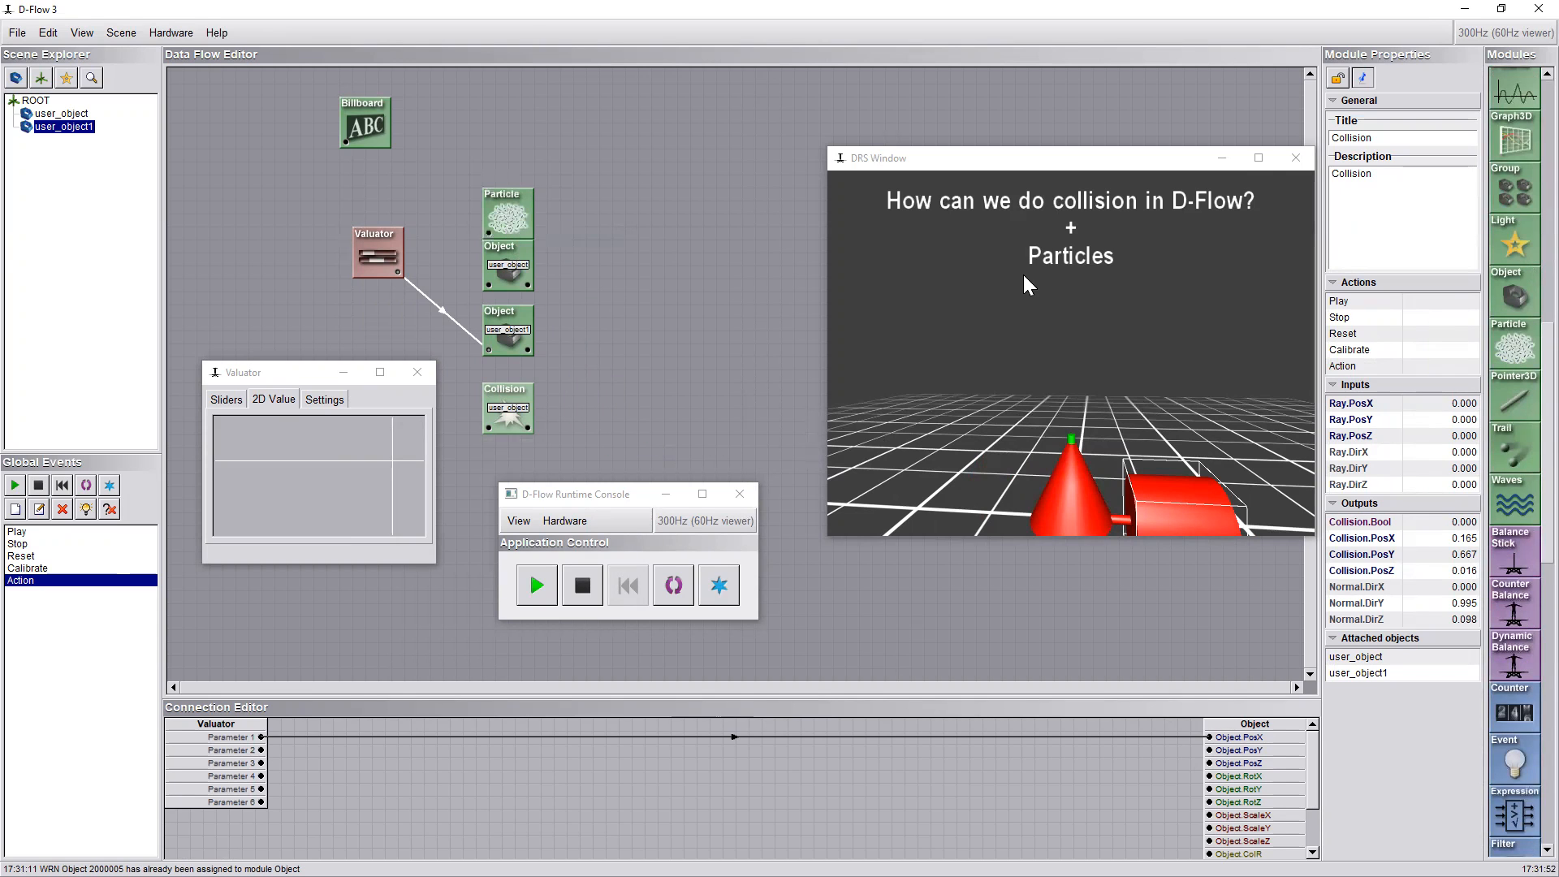
double_click(528, 220)
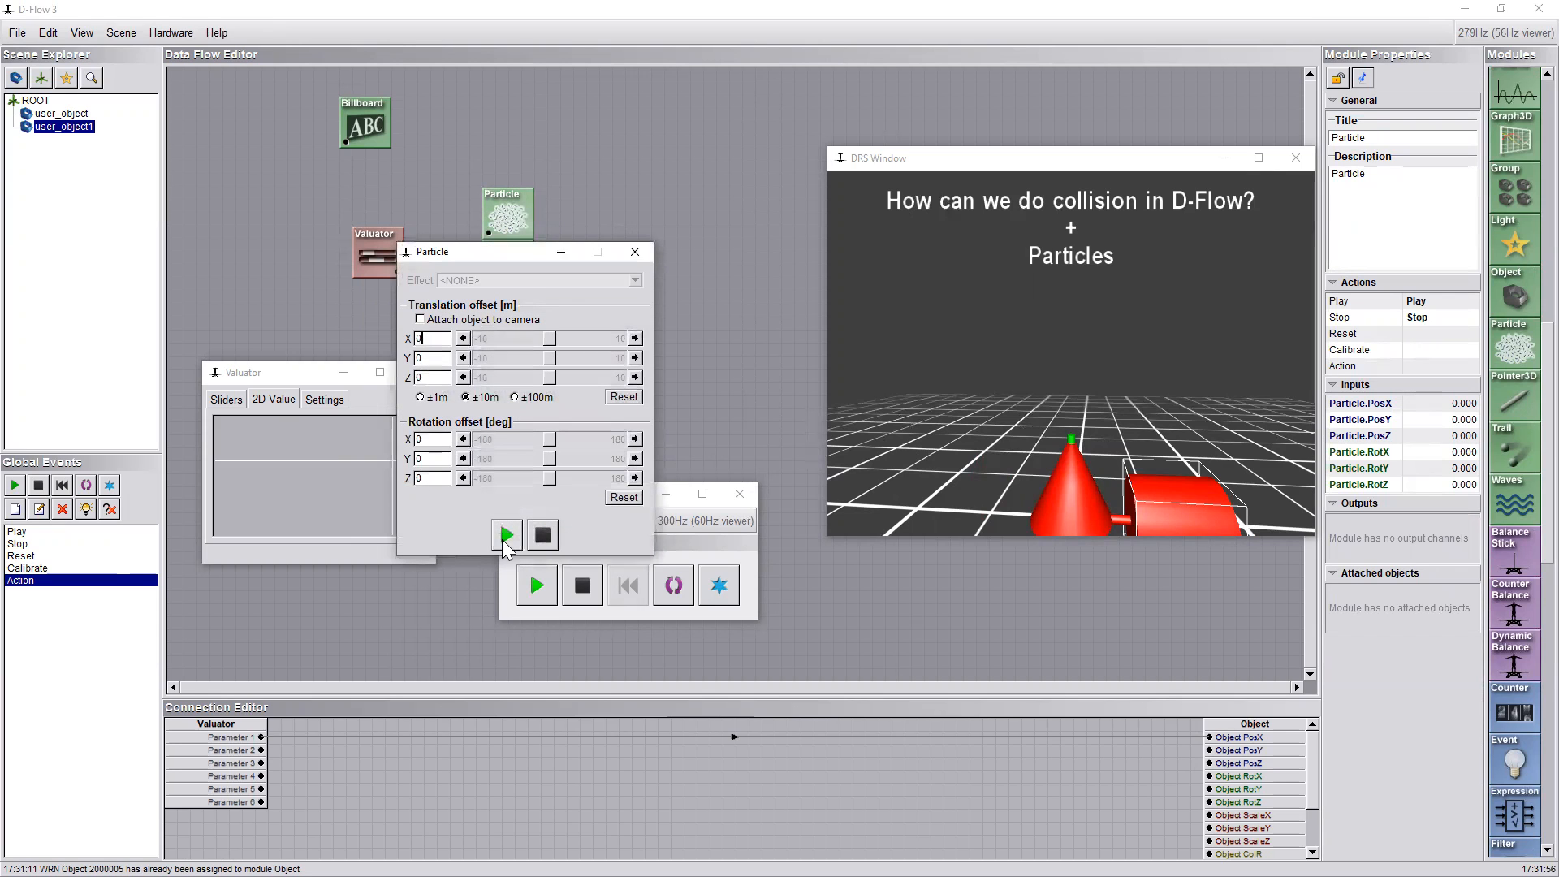
Try a first particle effect in the Particle module by playing and stopping it
click(540, 282)
click(524, 307)
click(515, 534)
click(543, 535)
Set the particle effect to CAREN-Fireworks, preview and stop it, and place the Particle window clear of the modules
click(548, 281)
click(523, 310)
click(507, 534)
click(542, 535)
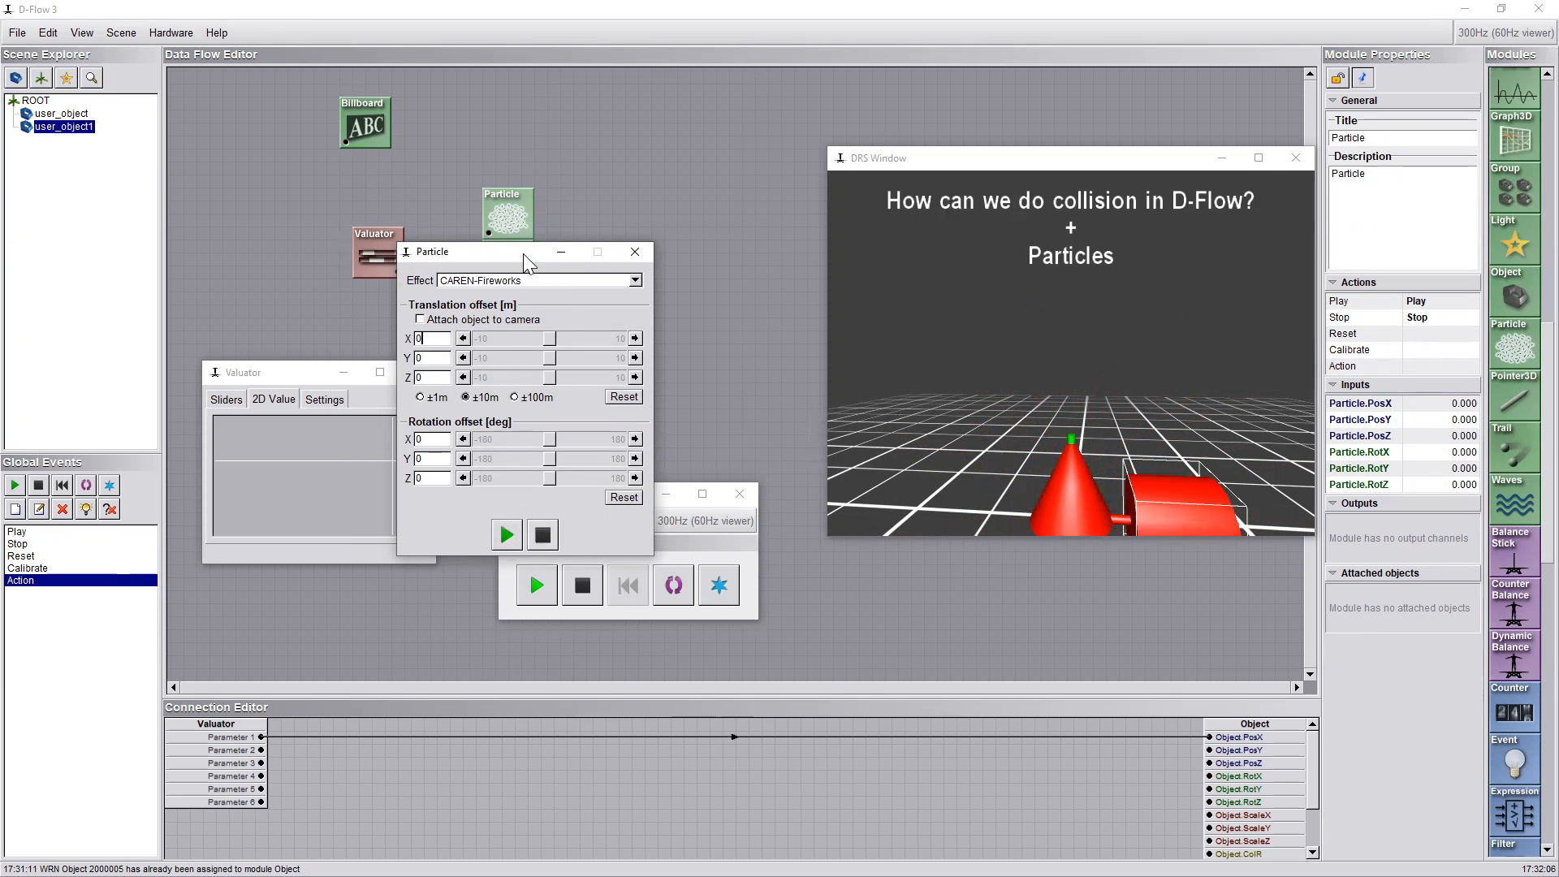
drag(524, 254, 689, 106)
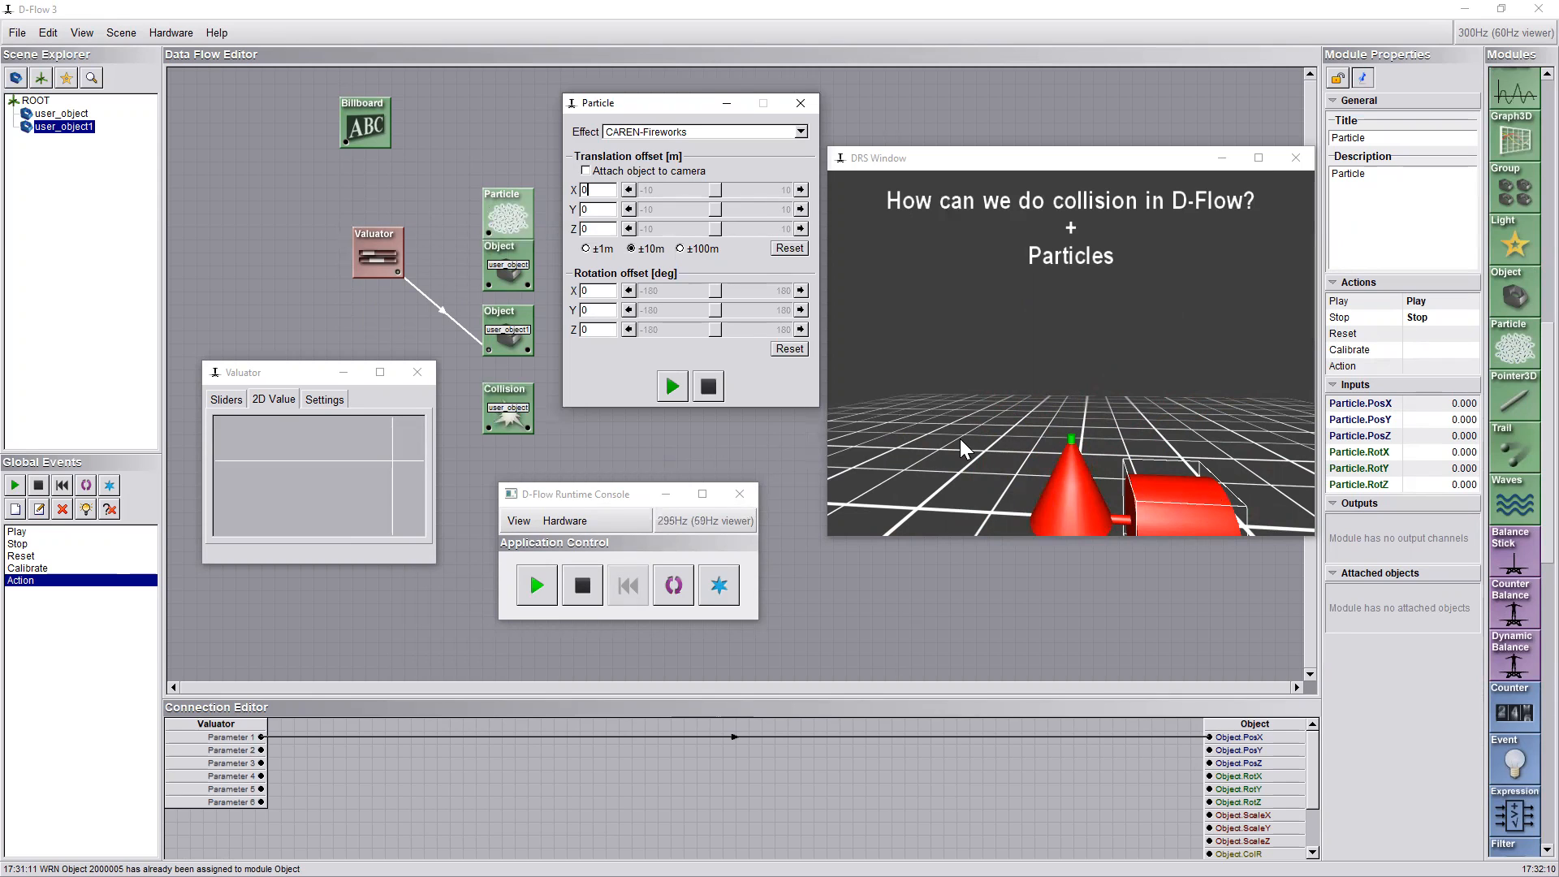
Check the Particle module's mapping of global events to actions and the Collision module's True and False events
click(513, 215)
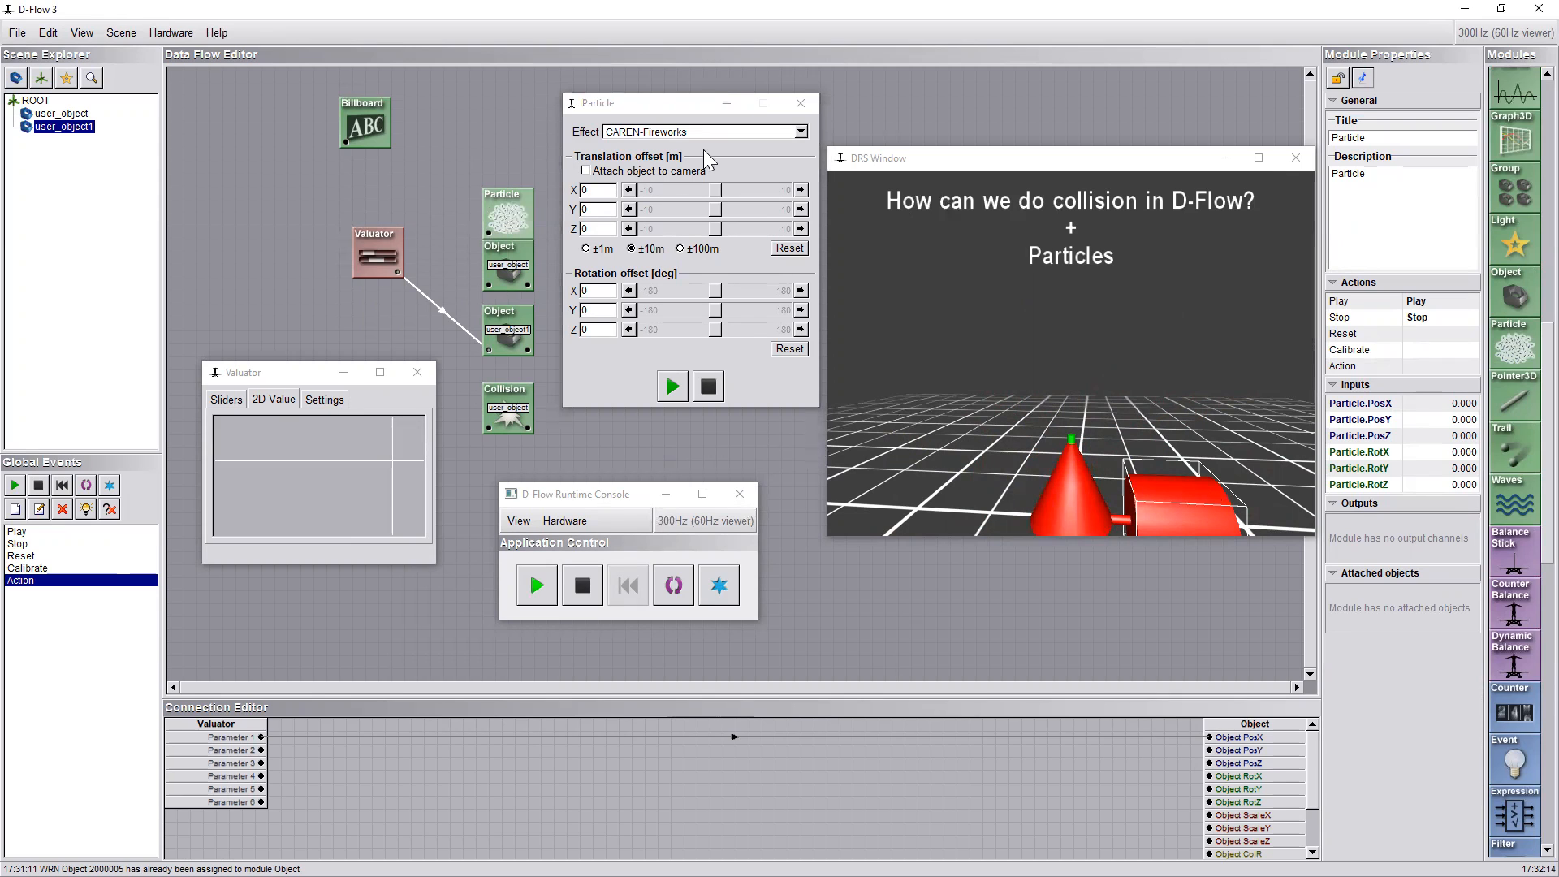
right_click(512, 215)
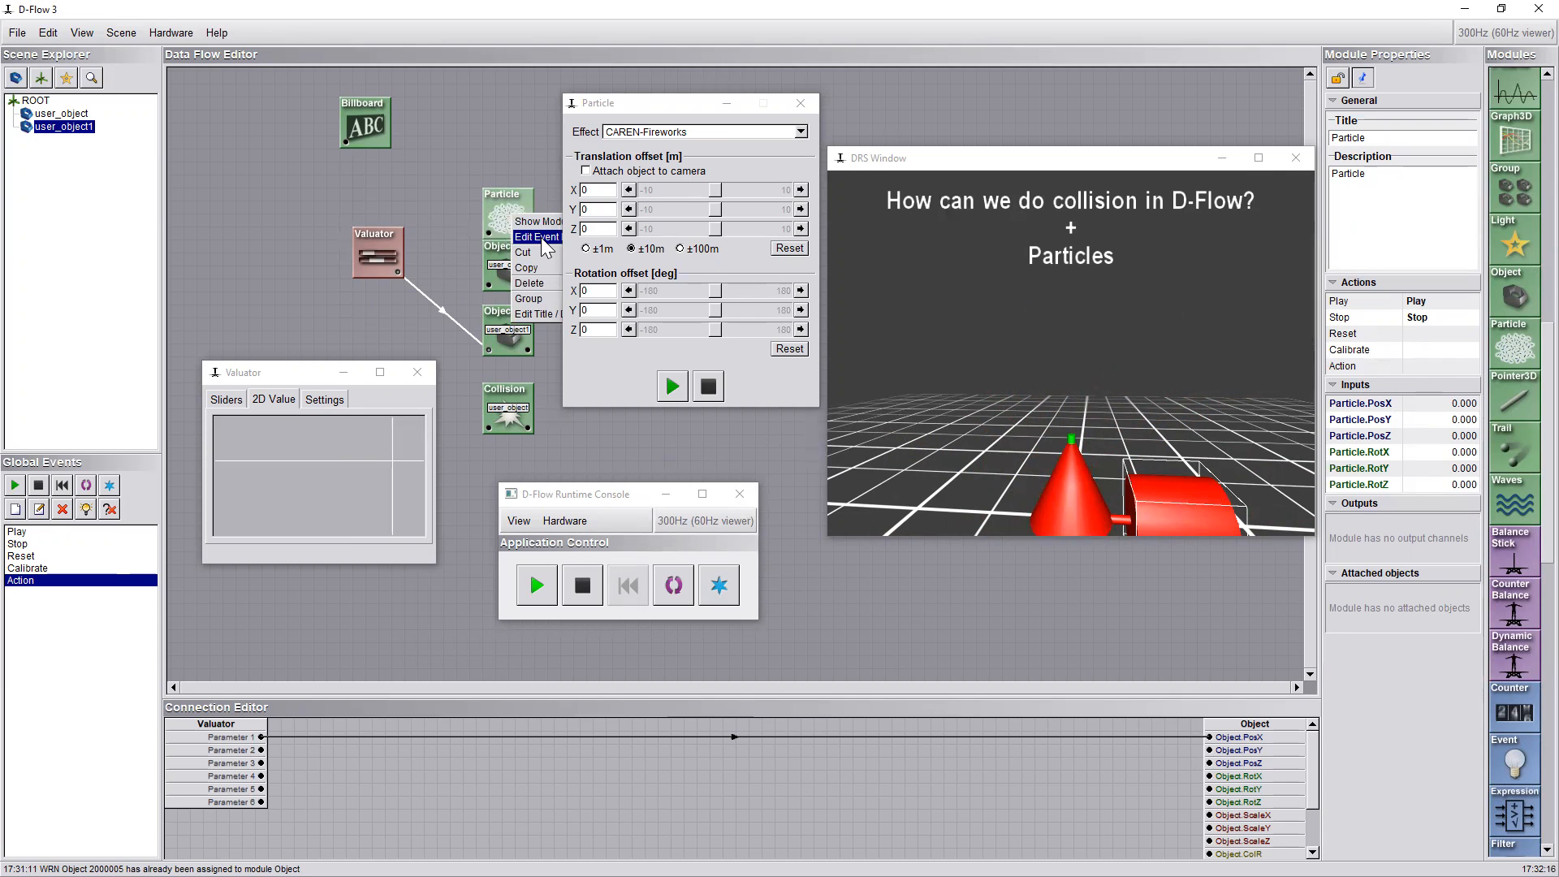
click(542, 238)
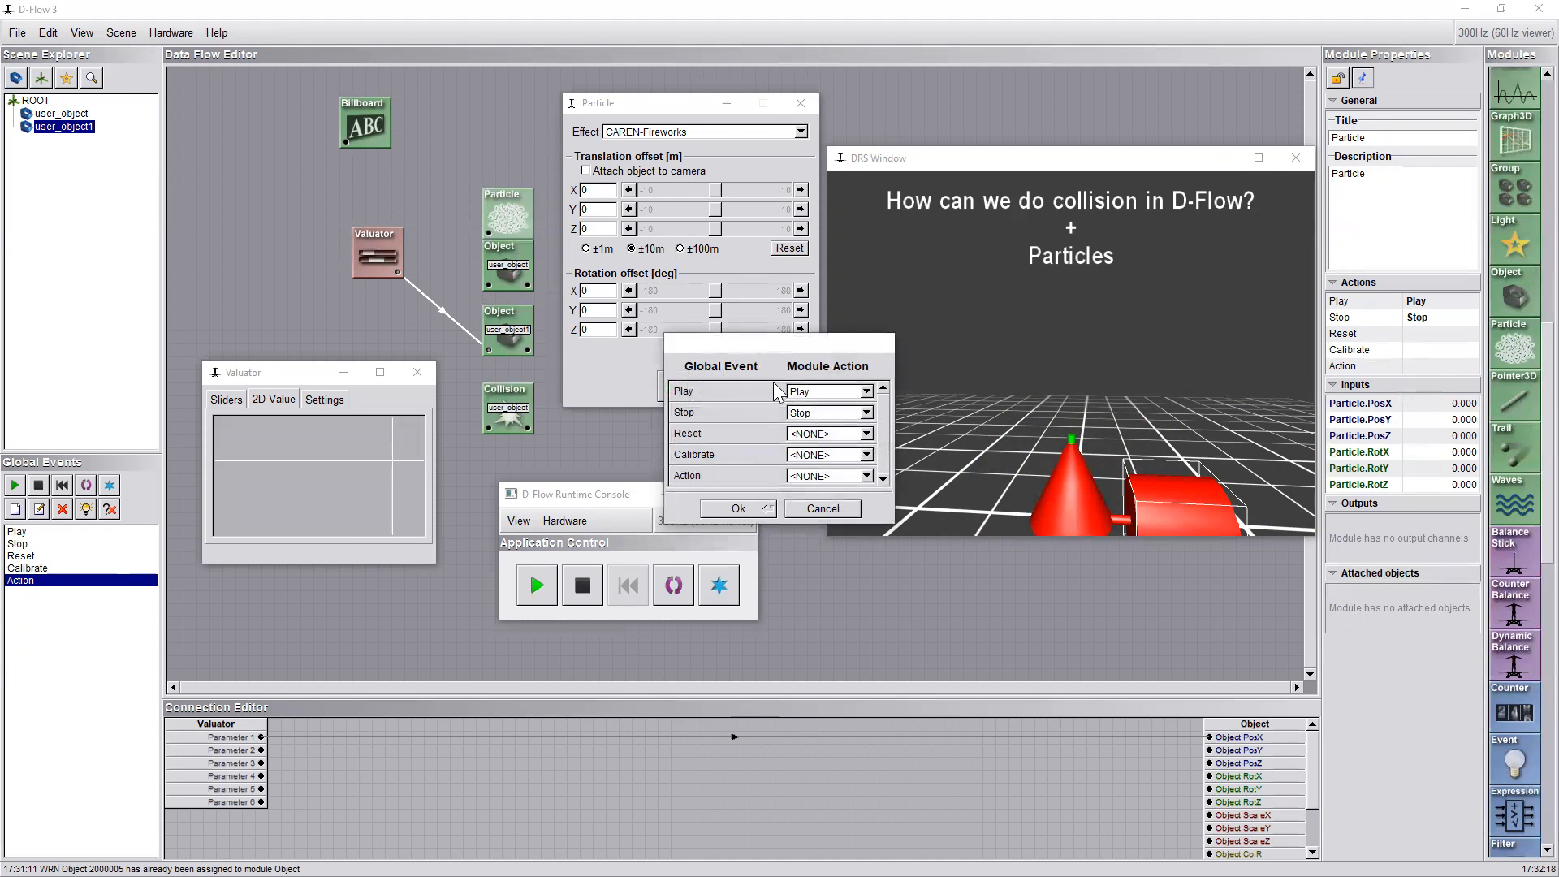
click(812, 510)
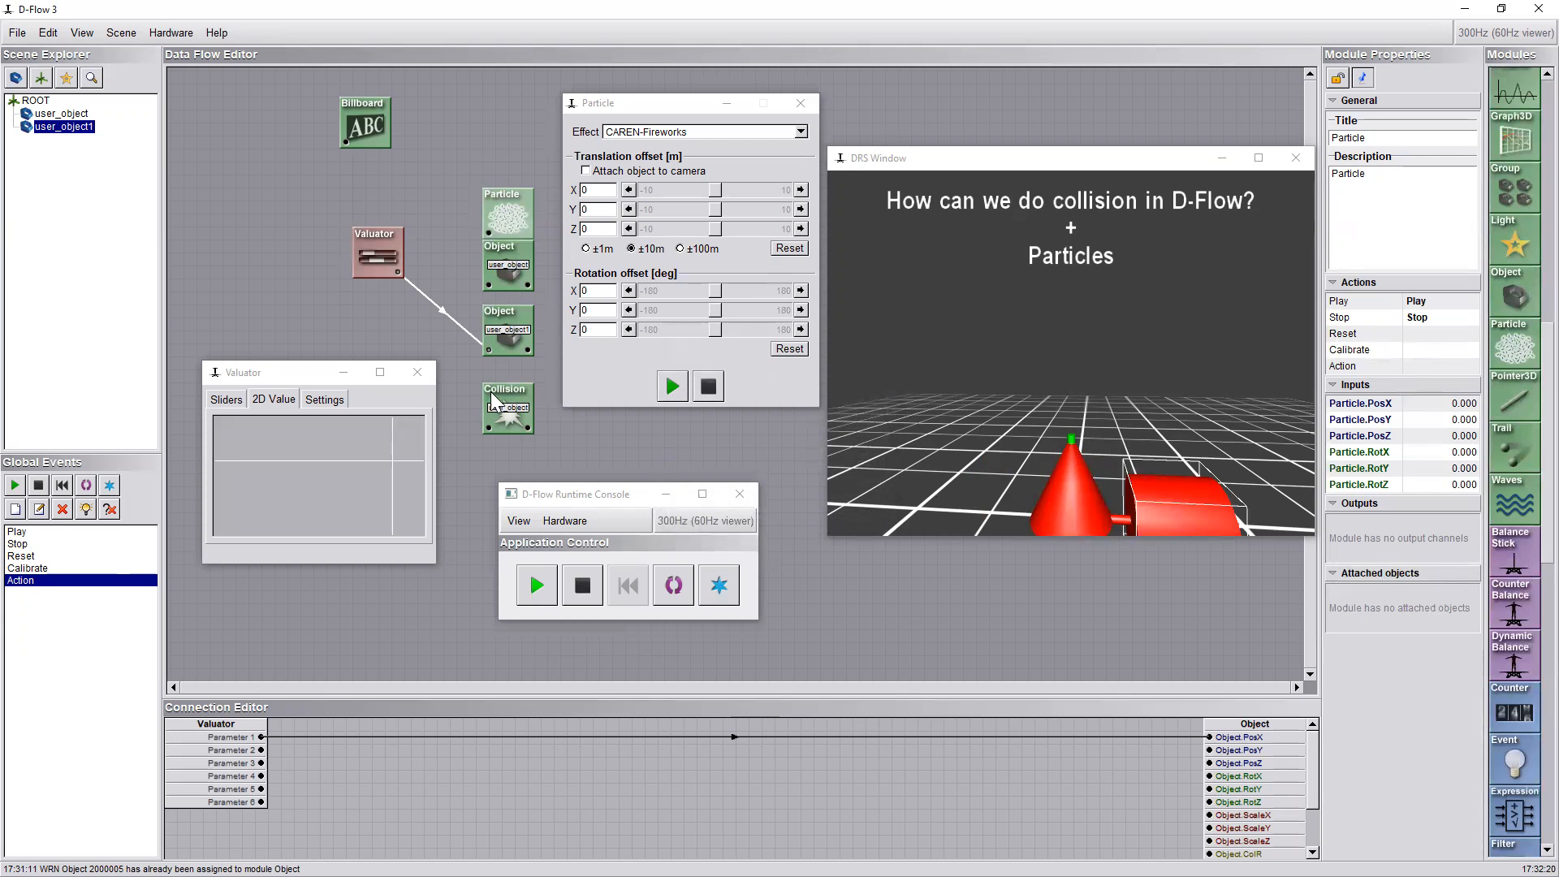
click(502, 409)
double_click(505, 418)
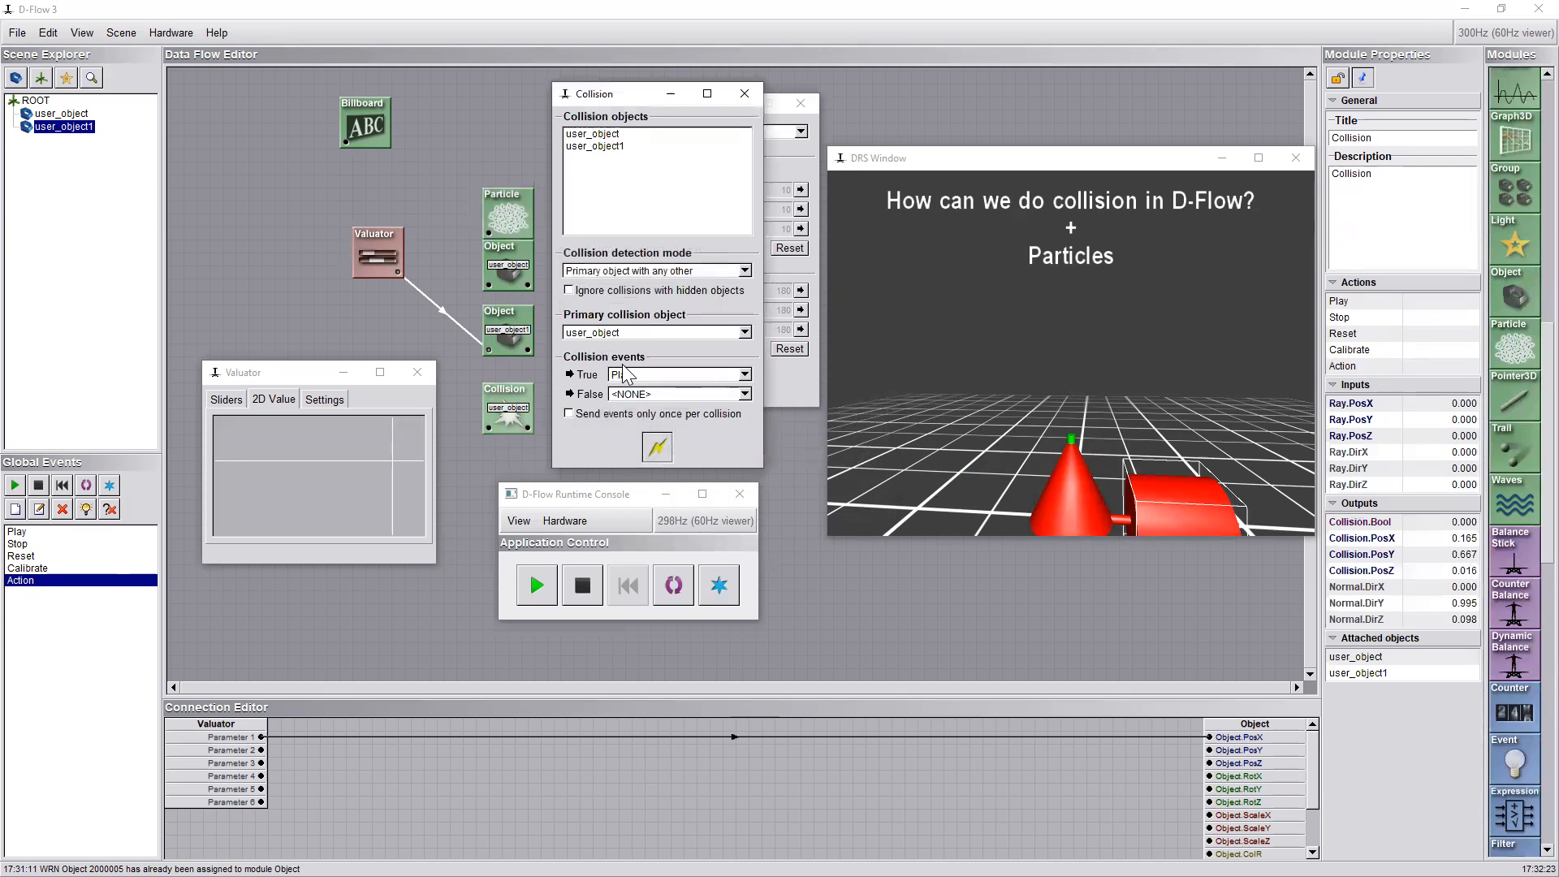
click(745, 97)
Move the cylinder into and out of the cone with the Valuator's 2D value to test the collision-triggered fireworks
drag(314, 456, 470, 428)
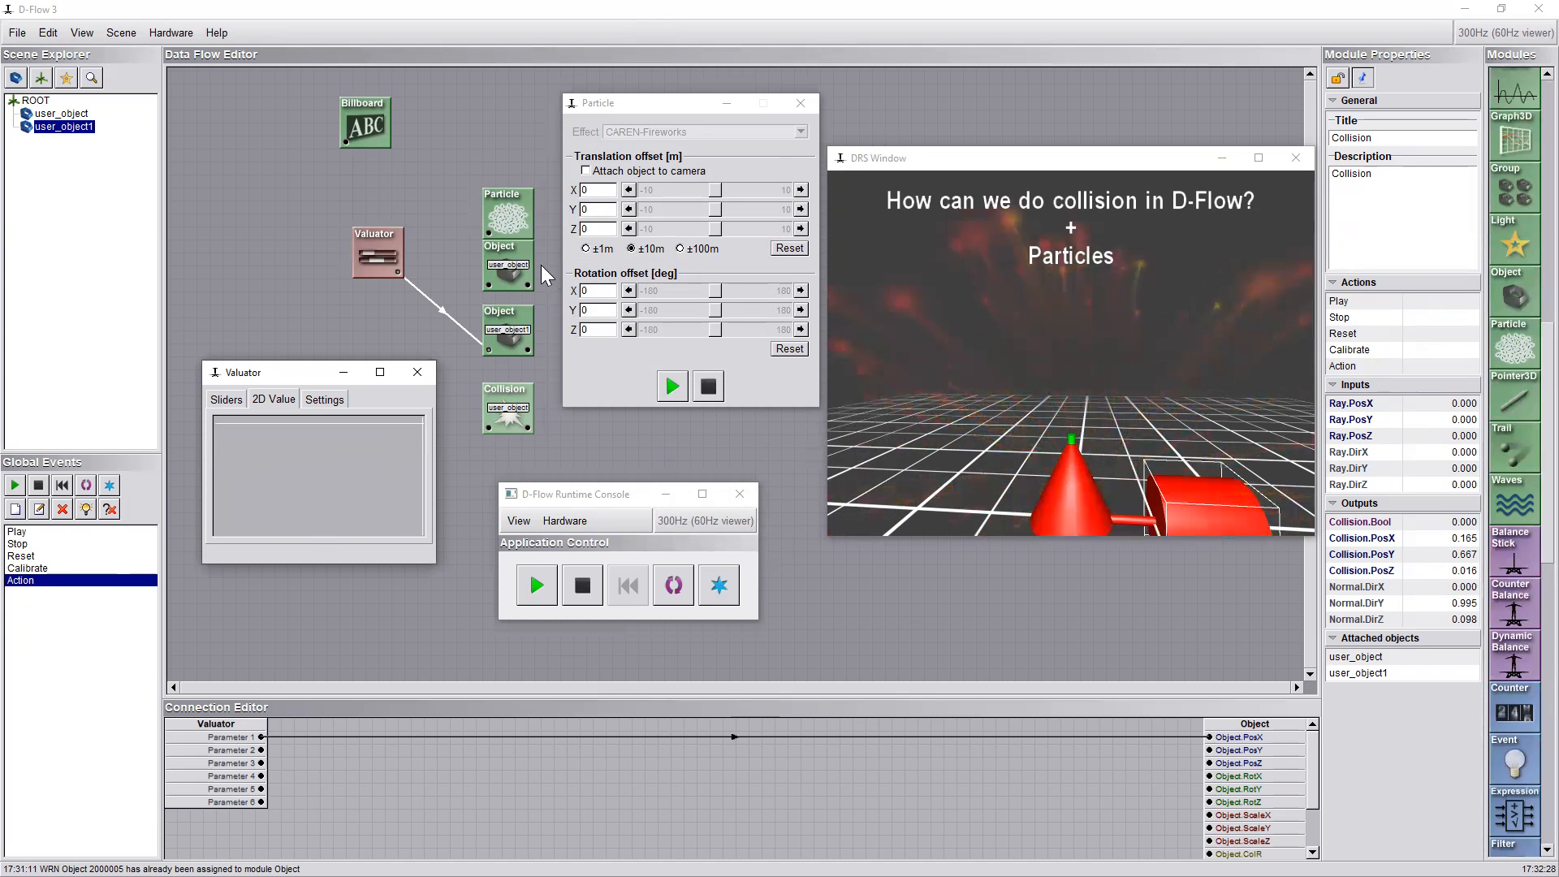
drag(413, 502, 334, 479)
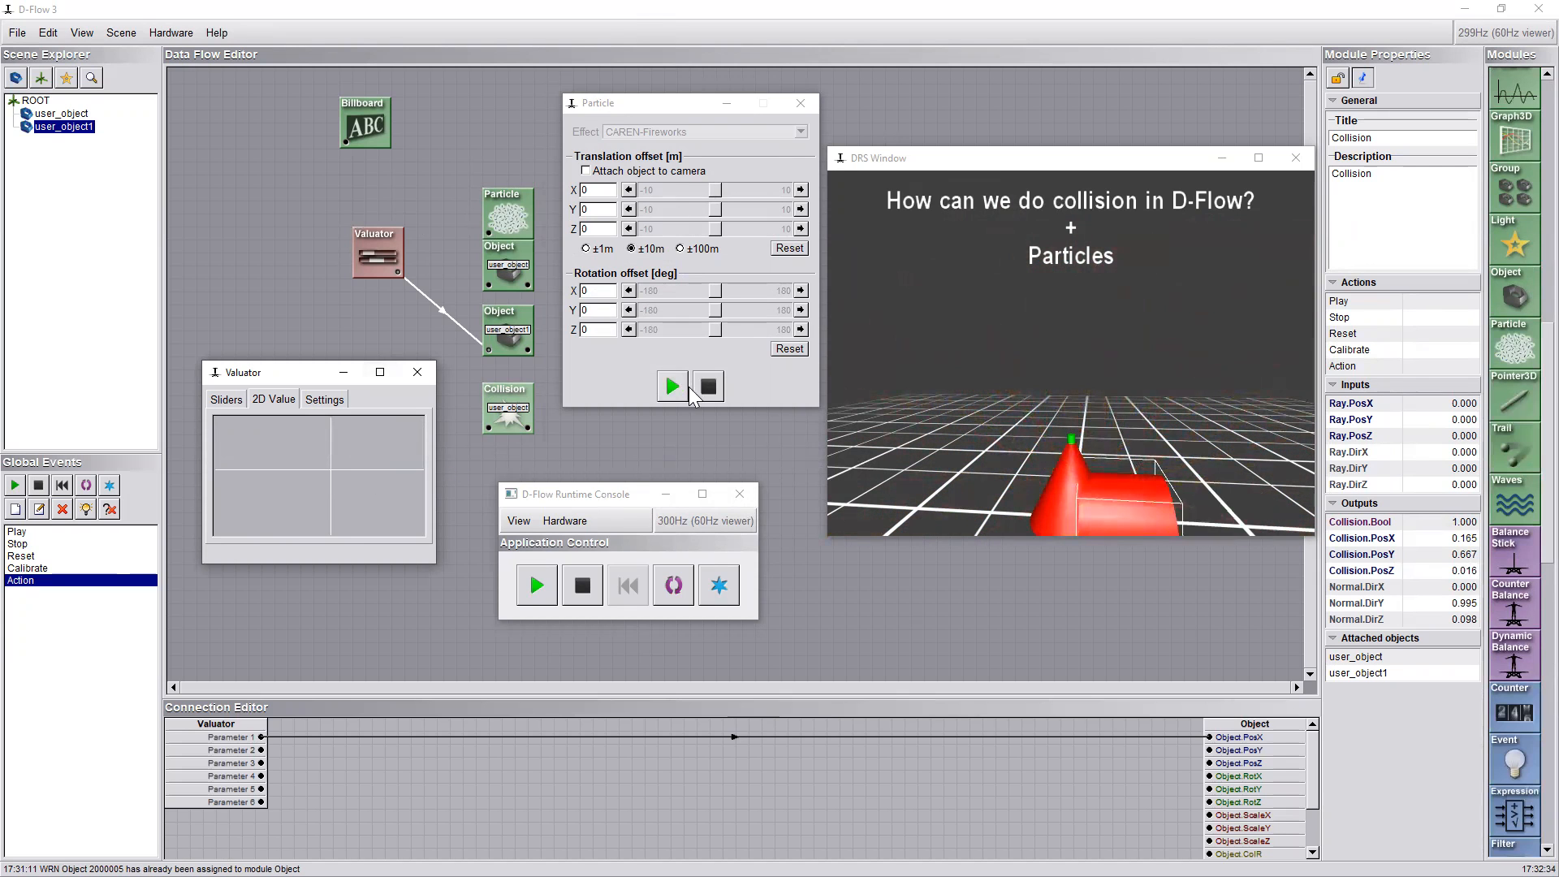
Set the particle effect to CAREN-Smoke and move the cylinder with the Valuator's 2D value to test it on collision
click(672, 142)
click(670, 134)
click(675, 147)
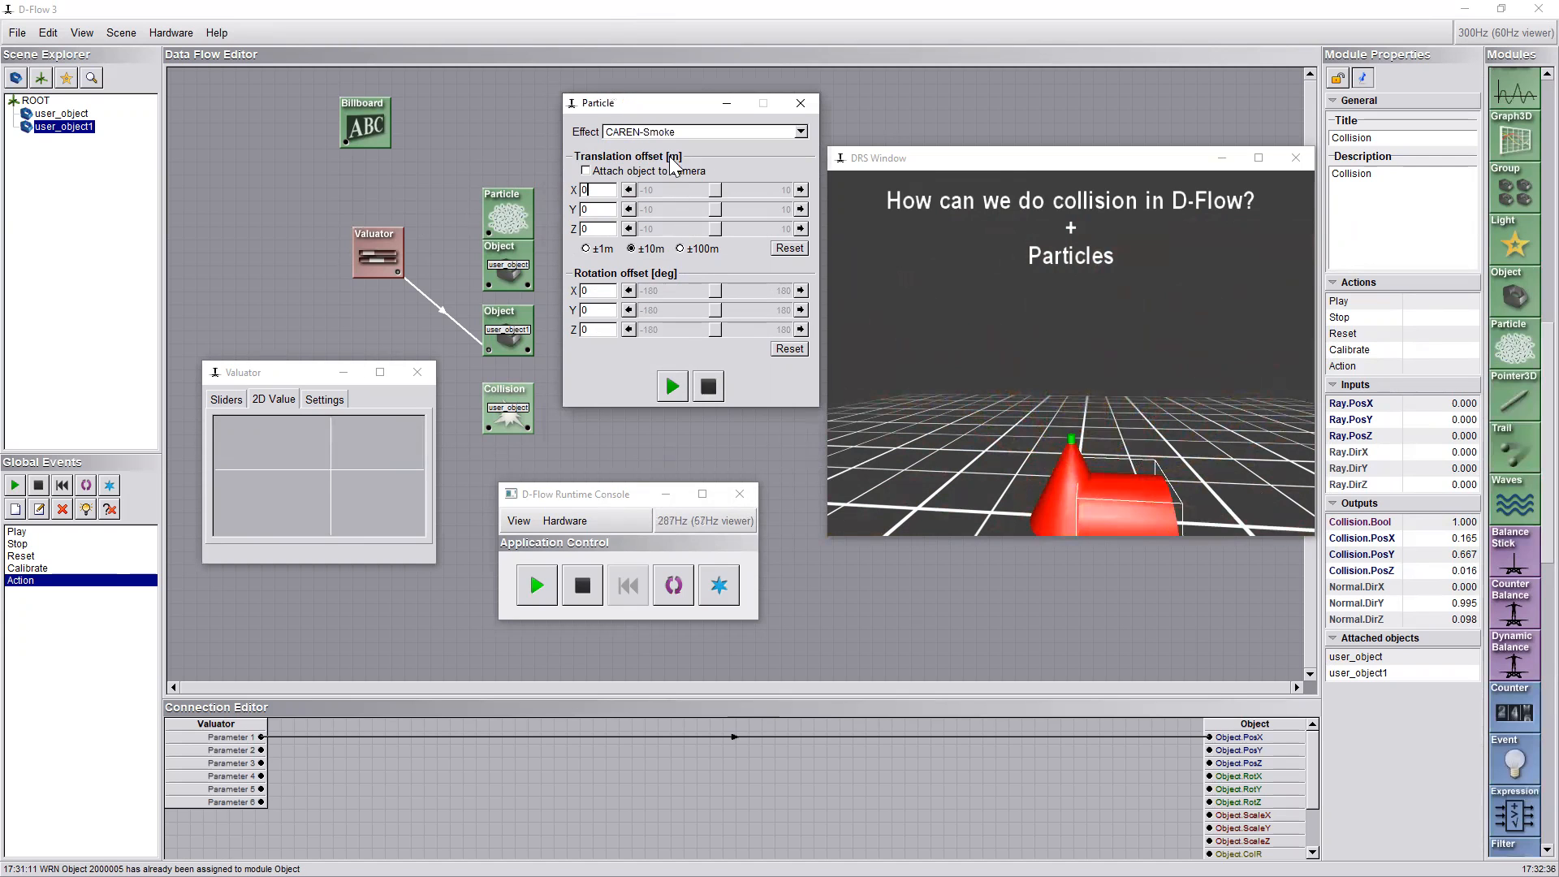
drag(289, 469, 320, 441)
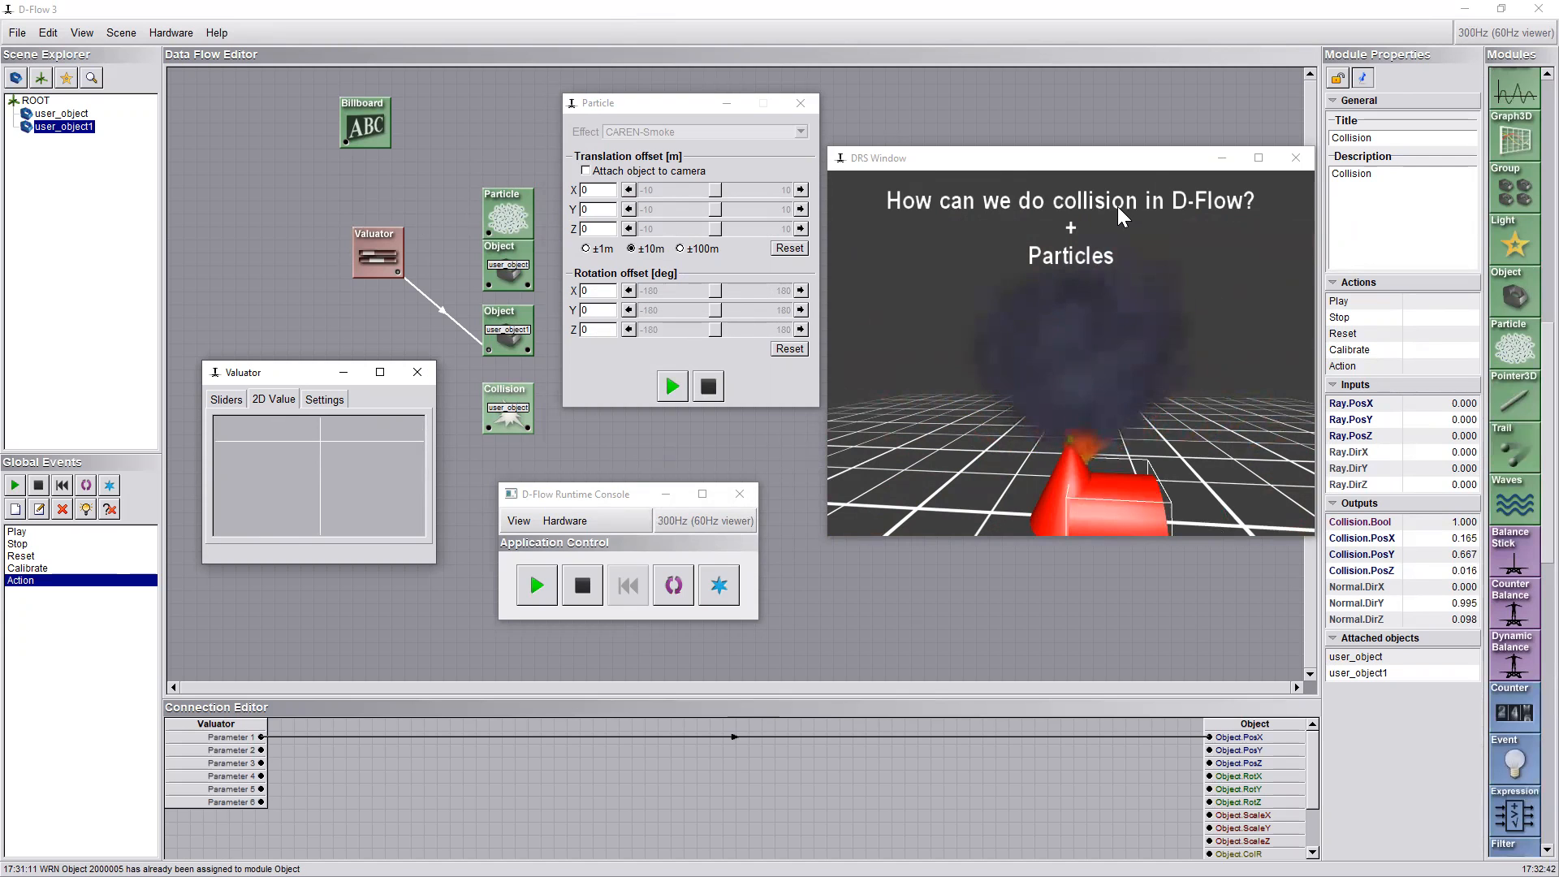
Open the recent application distancerogerMan.caren and place the runtime console clear of the modules and the scene view
click(17, 32)
mouse_move(61, 203)
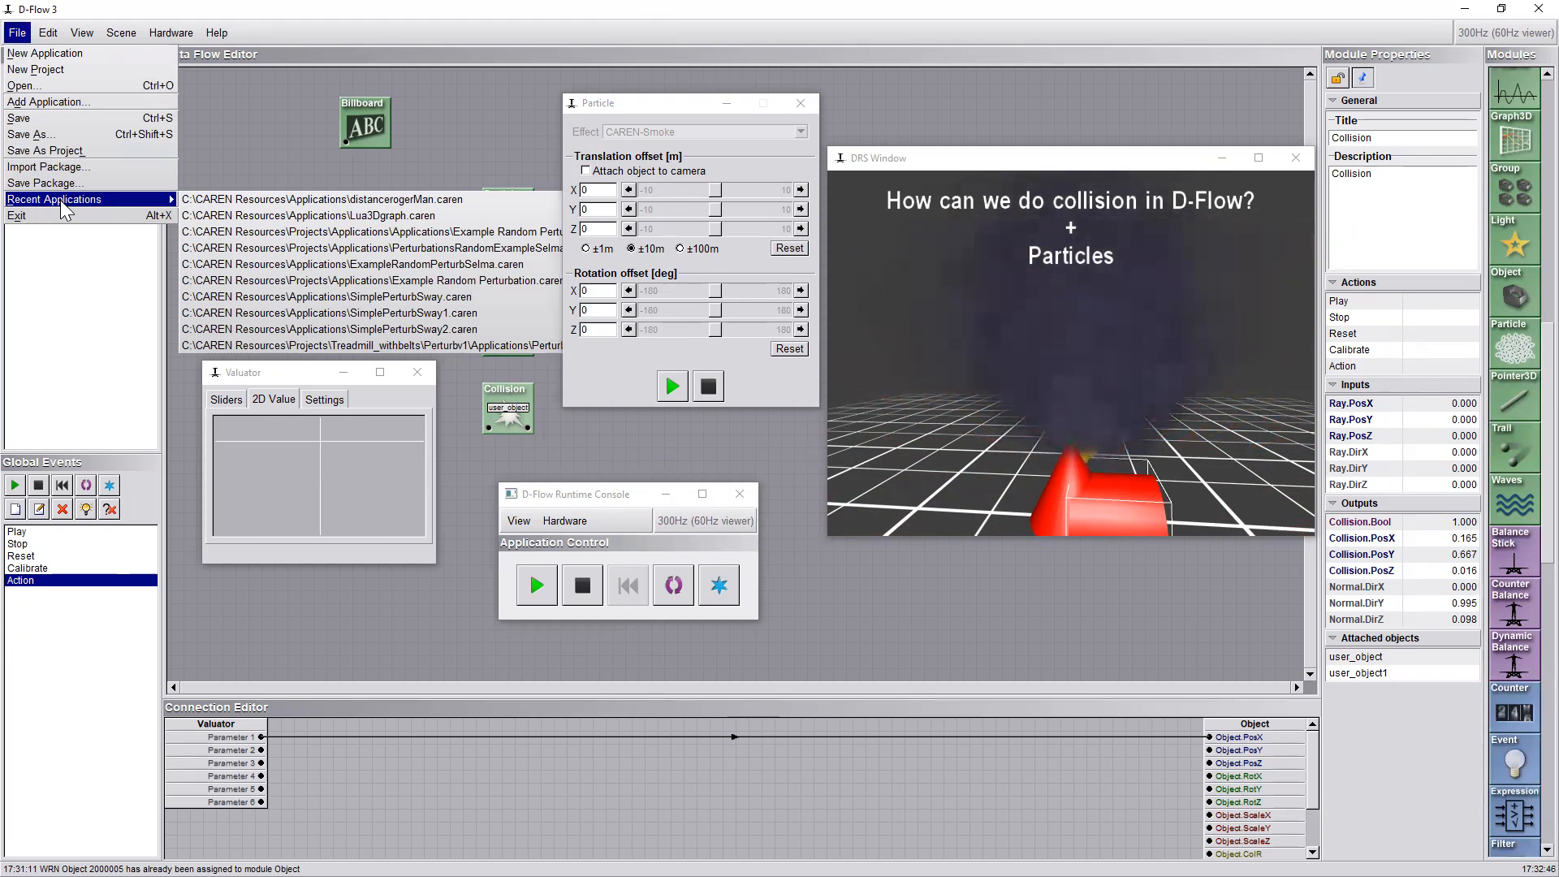
click(323, 199)
click(786, 469)
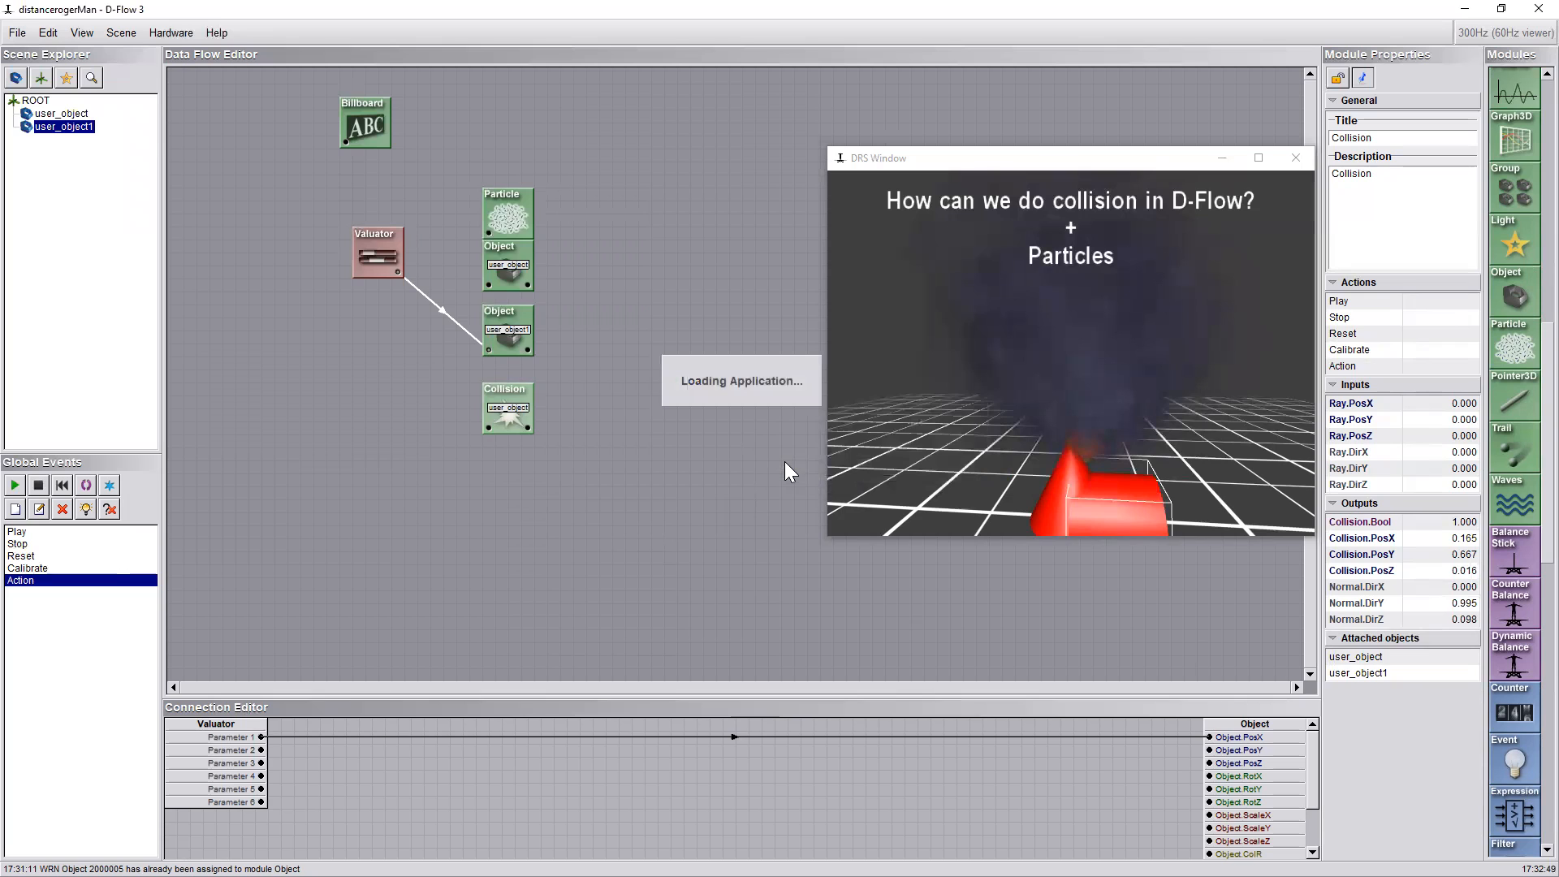
click(1043, 331)
drag(1069, 311, 1111, 336)
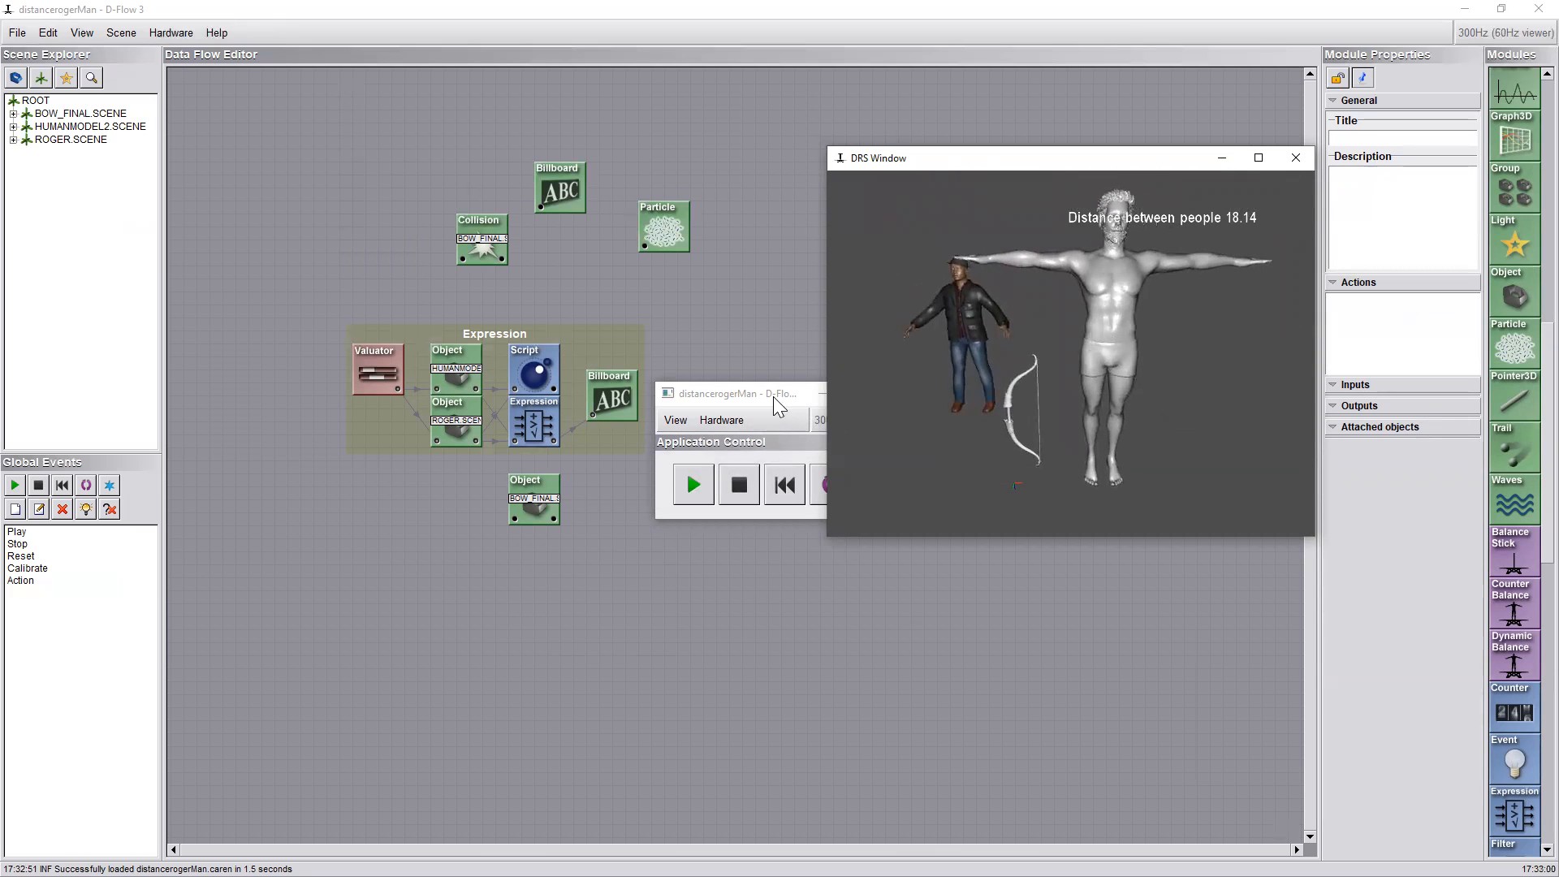
click(772, 396)
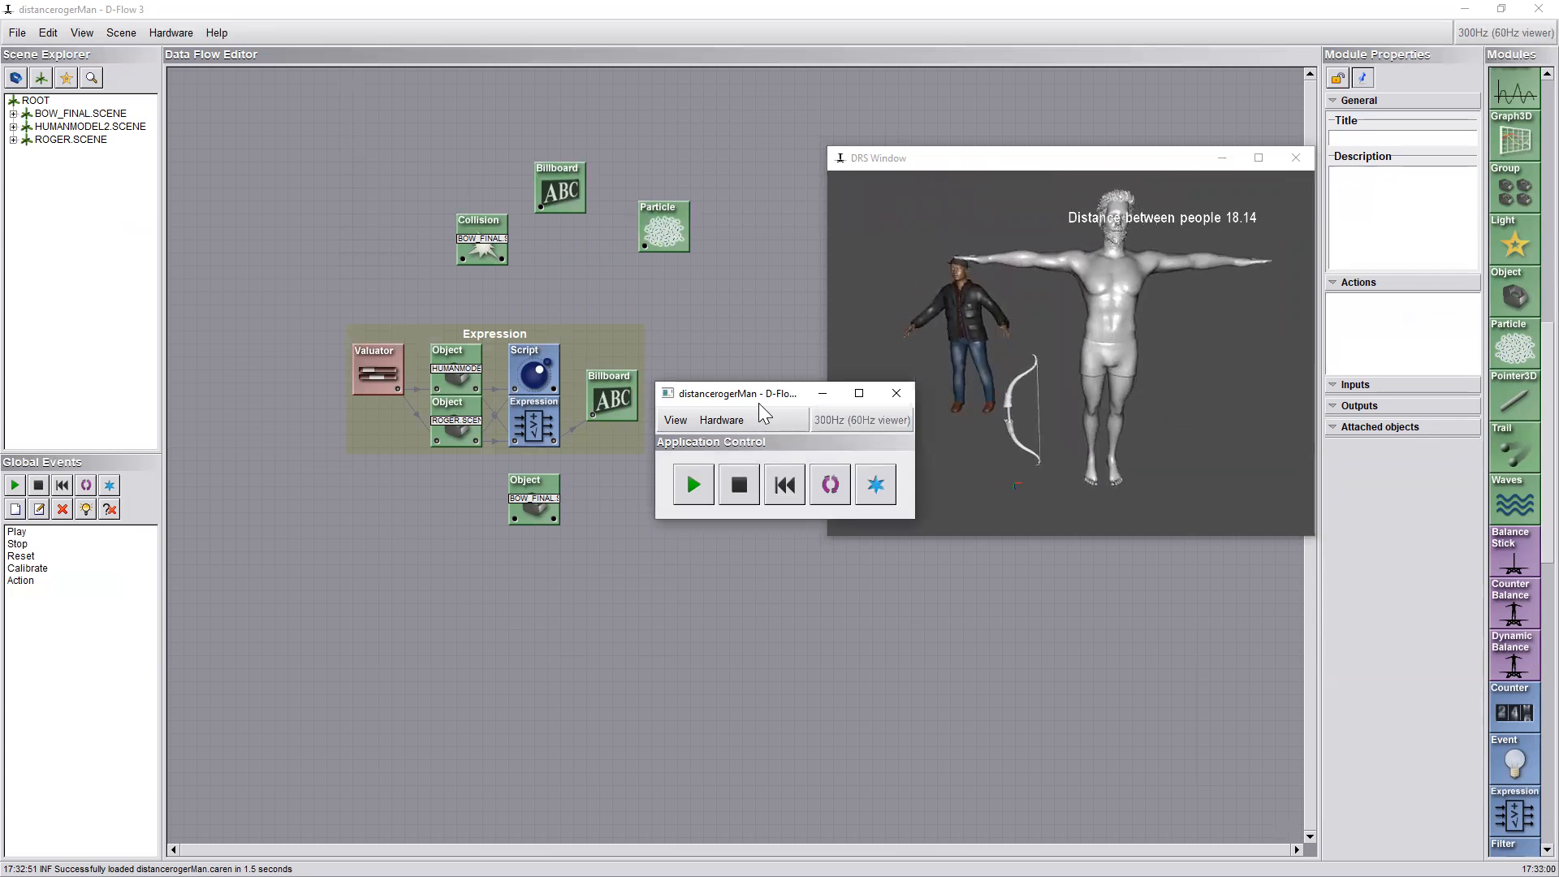
drag(760, 404, 346, 565)
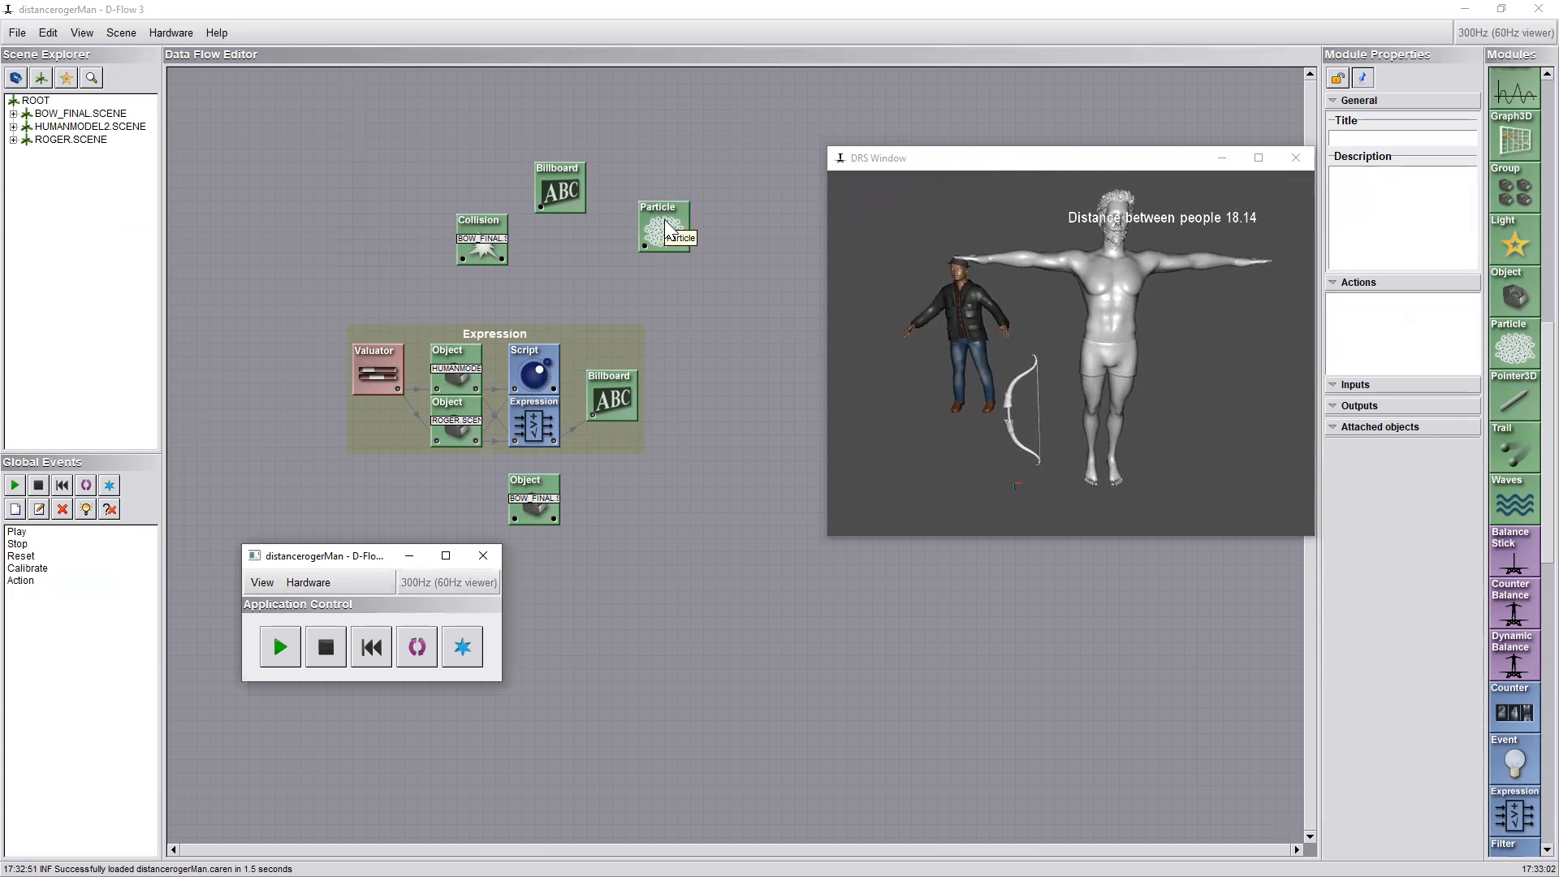
Check the Collision module's objects and events, and inspect the connections of the ROGER.SCENE Object and Expression modules
double_click(481, 244)
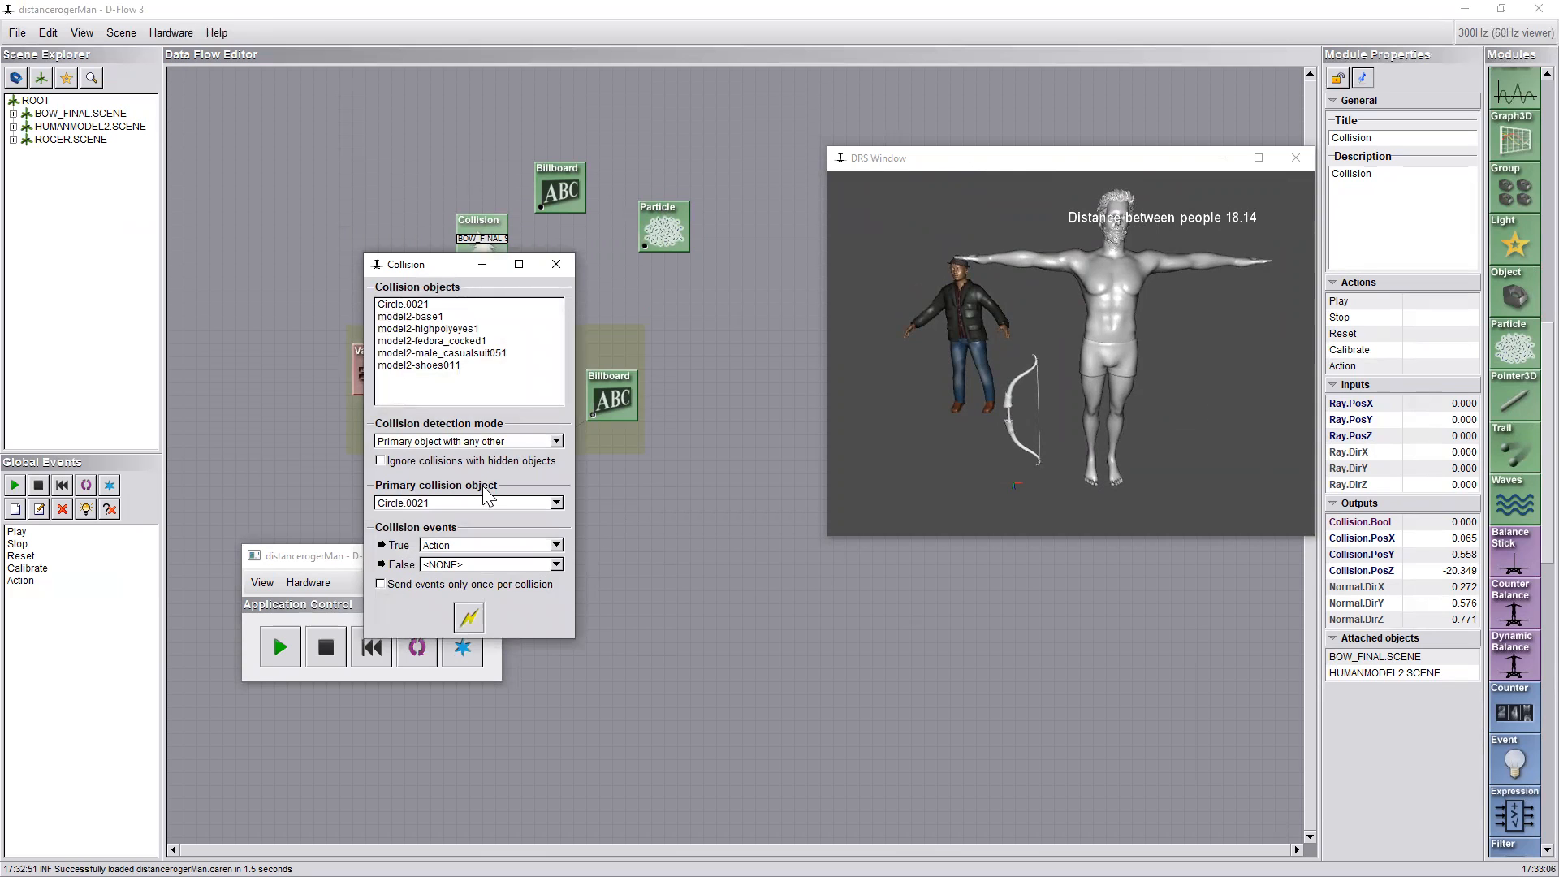
click(556, 264)
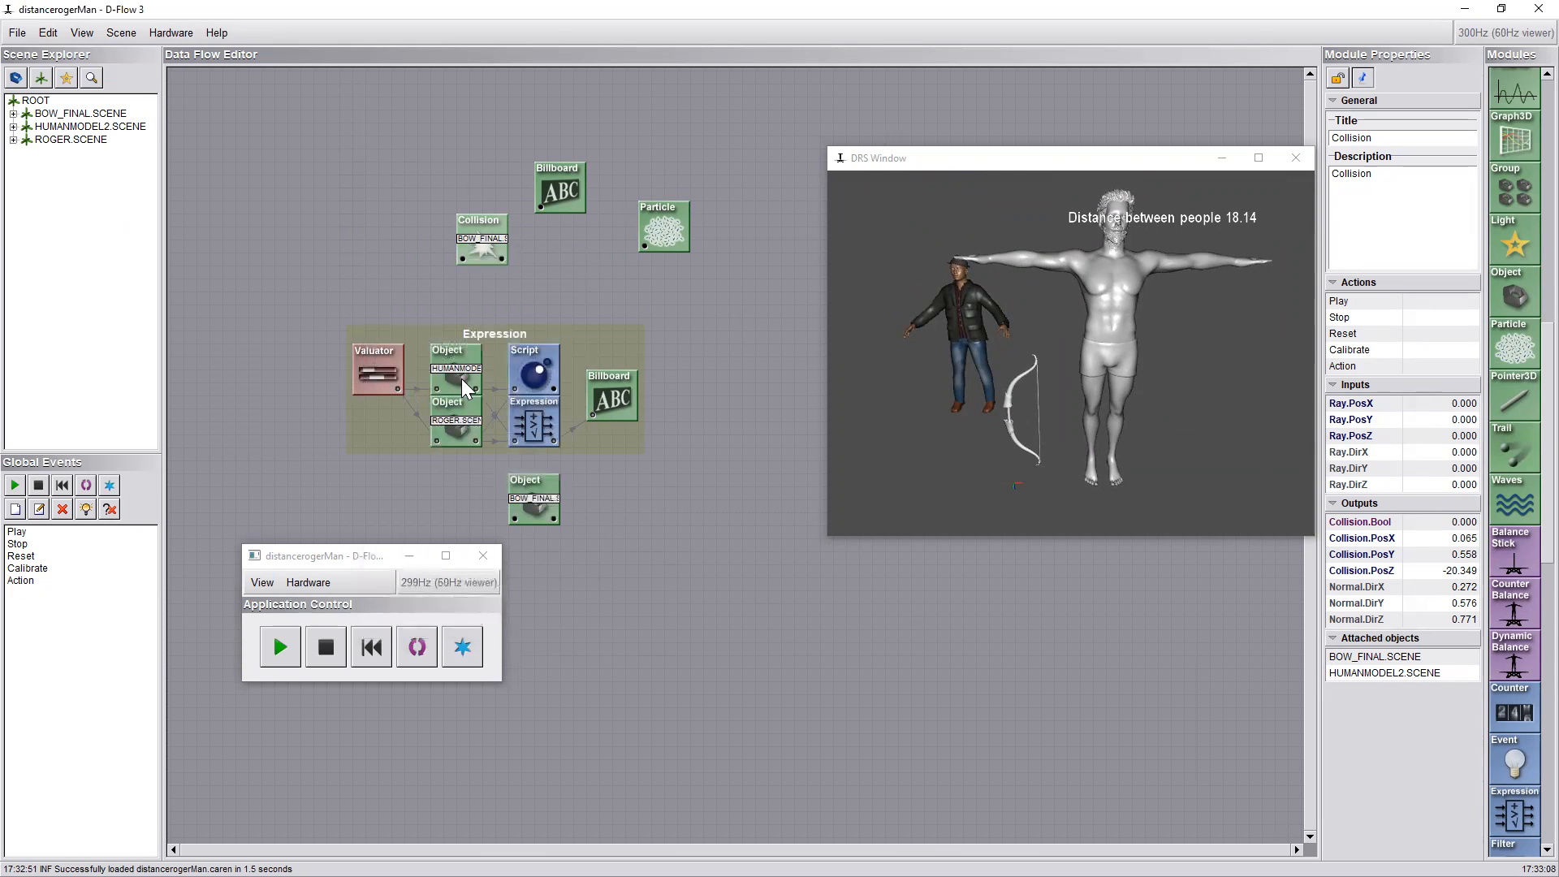
click(427, 425)
click(445, 431)
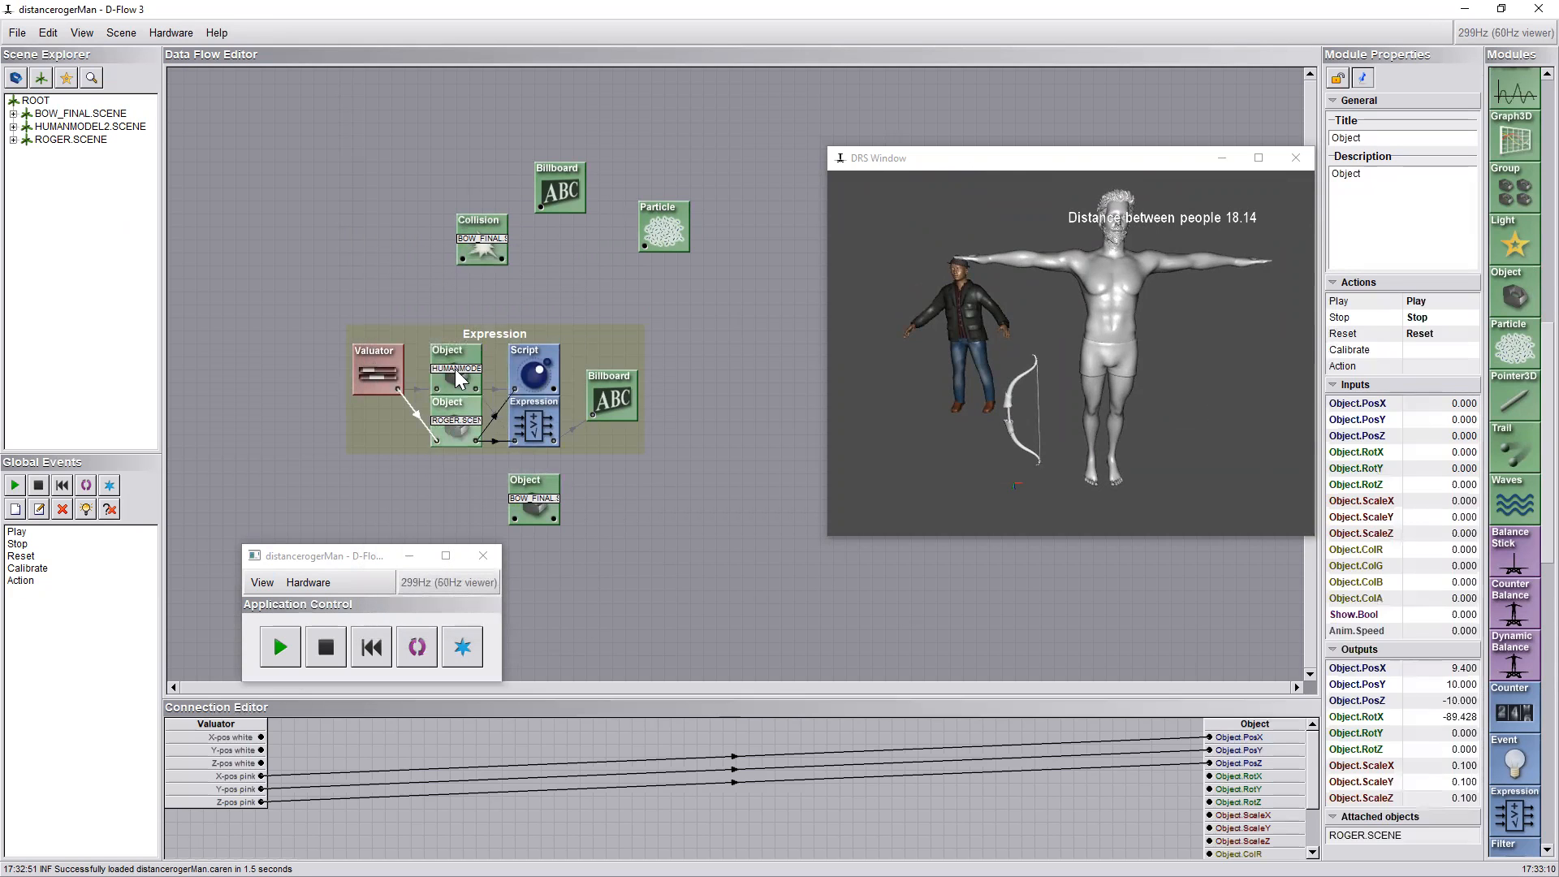
double_click(533, 424)
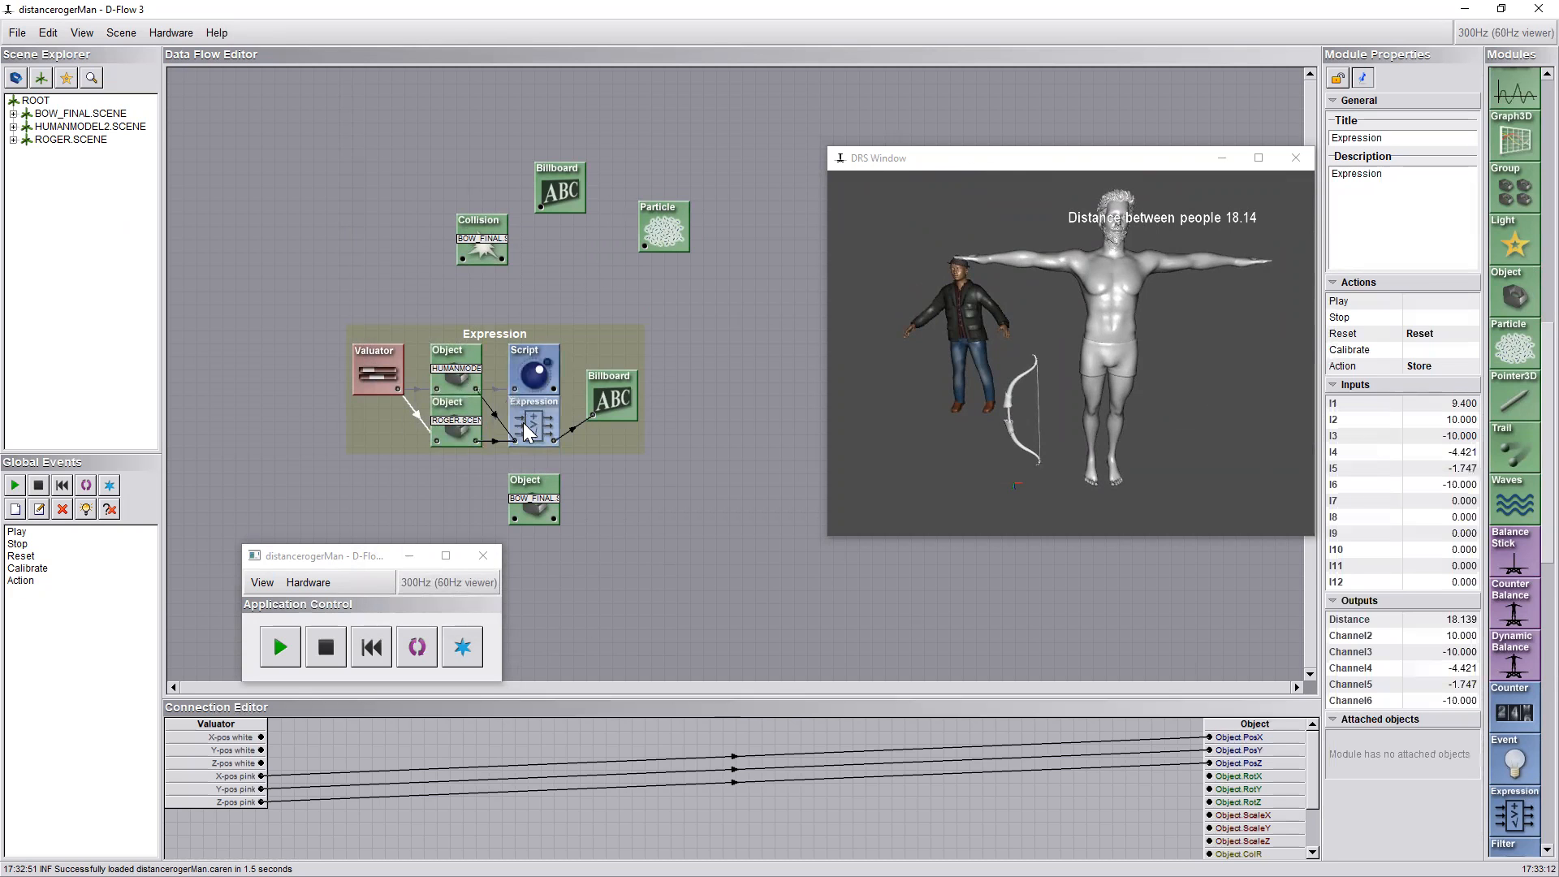
click(676, 461)
Start the application and move the clothed man around the scene with the Valuator's 2D value
drag(345, 555, 319, 510)
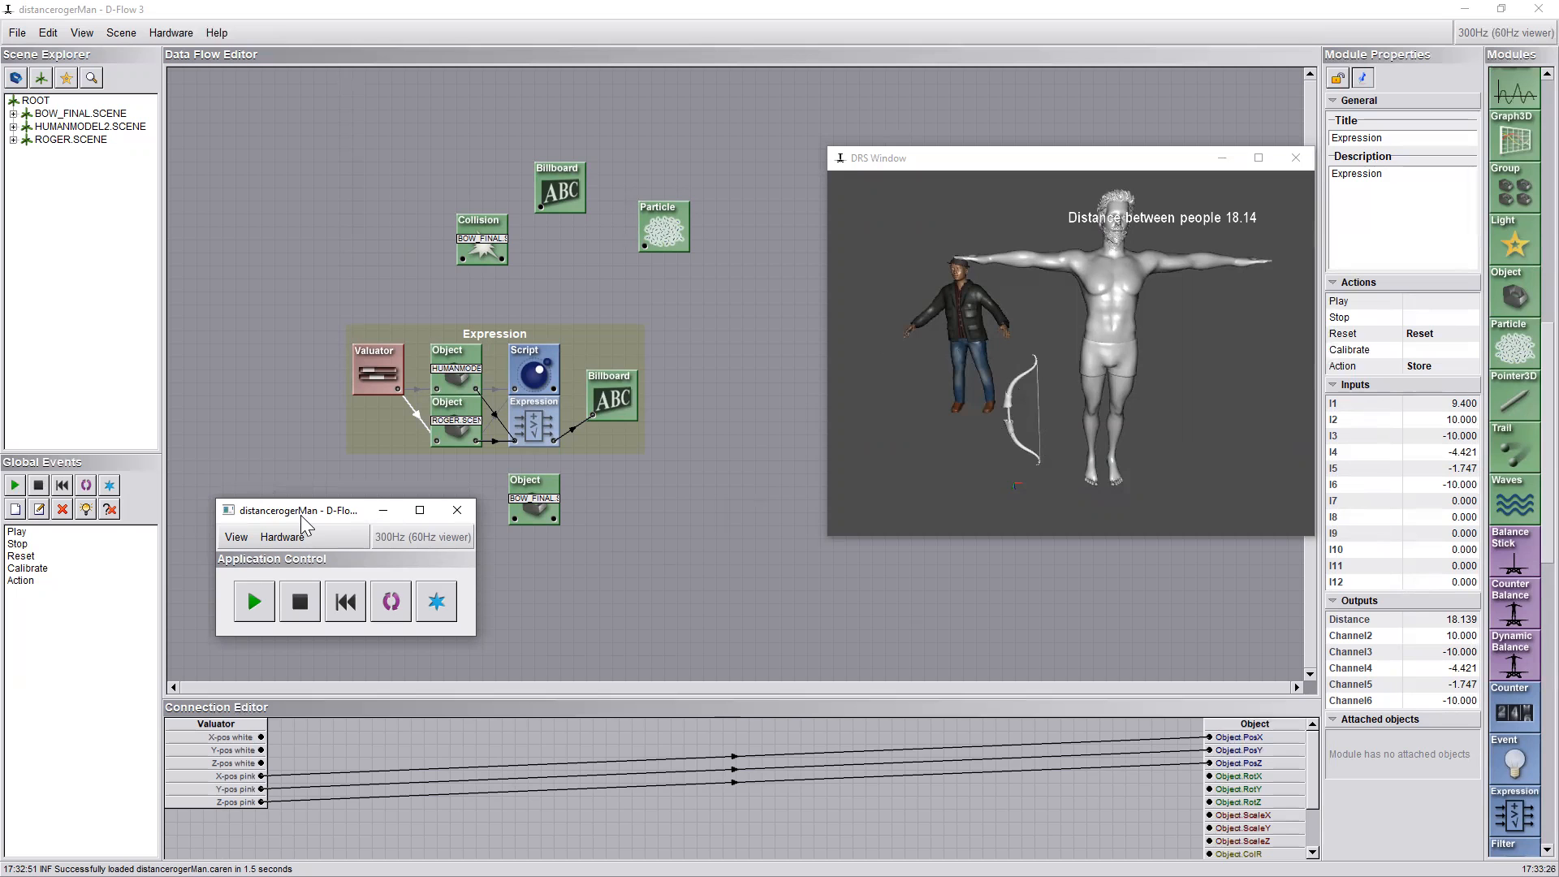
click(265, 610)
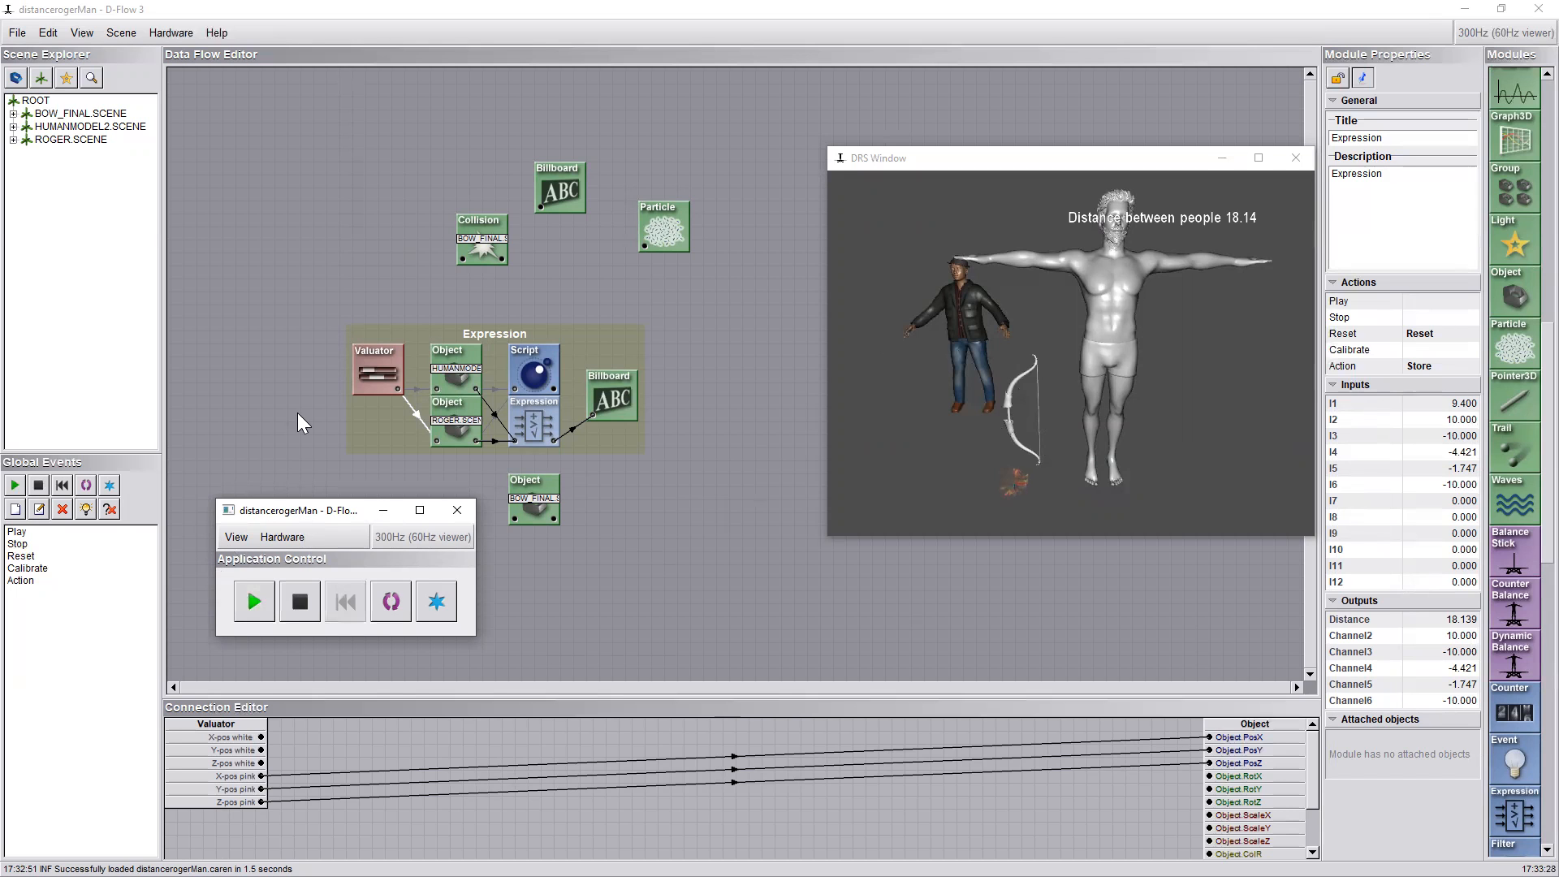
double_click(372, 356)
drag(326, 395, 252, 219)
click(250, 245)
drag(256, 304, 271, 344)
scroll(969, 408, up, 3)
mouse_move(970, 407)
mouse_down()
mouse_move(934, 402)
mouse_move(973, 421)
mouse_up()
drag(272, 311, 262, 275)
drag(1123, 397, 1121, 376)
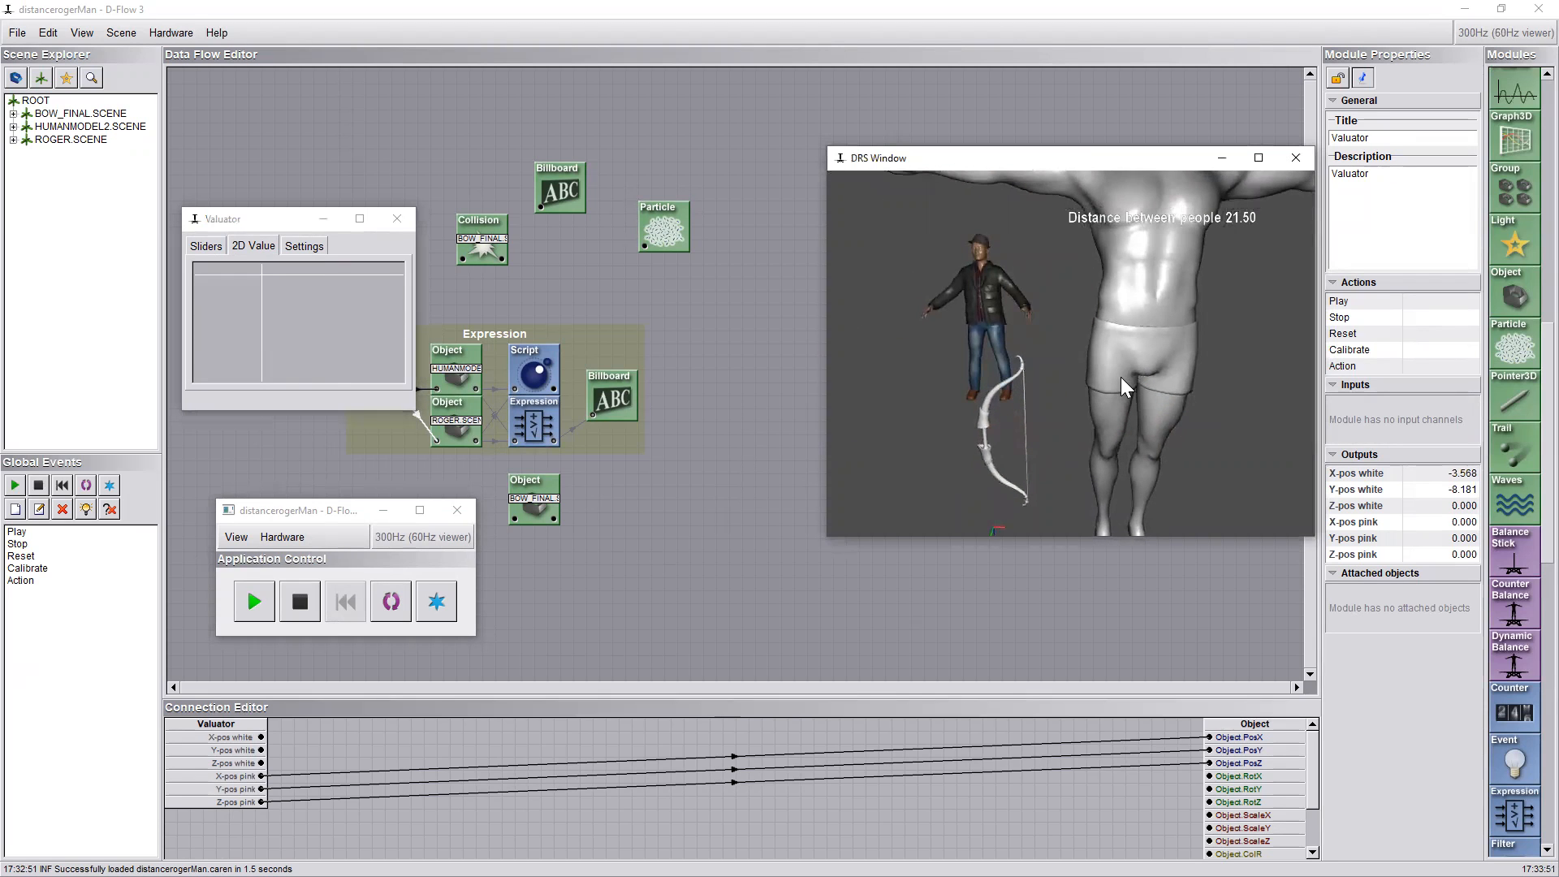
Check the text of both Billboard modules and the upper Billboard's mapping of global events to module actions
double_click(603, 393)
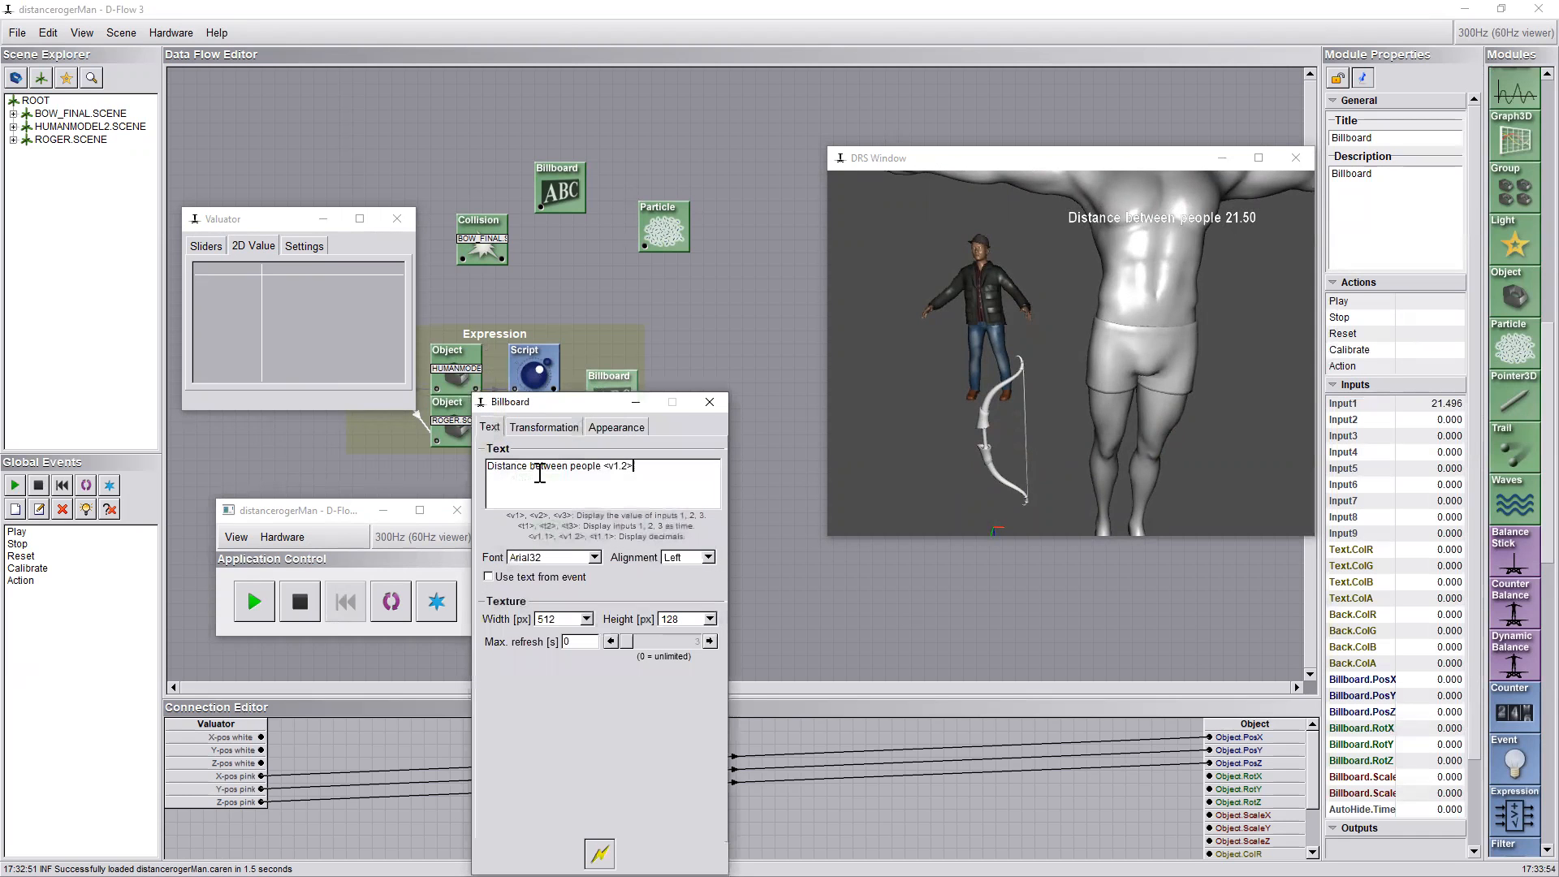
click(709, 402)
double_click(560, 203)
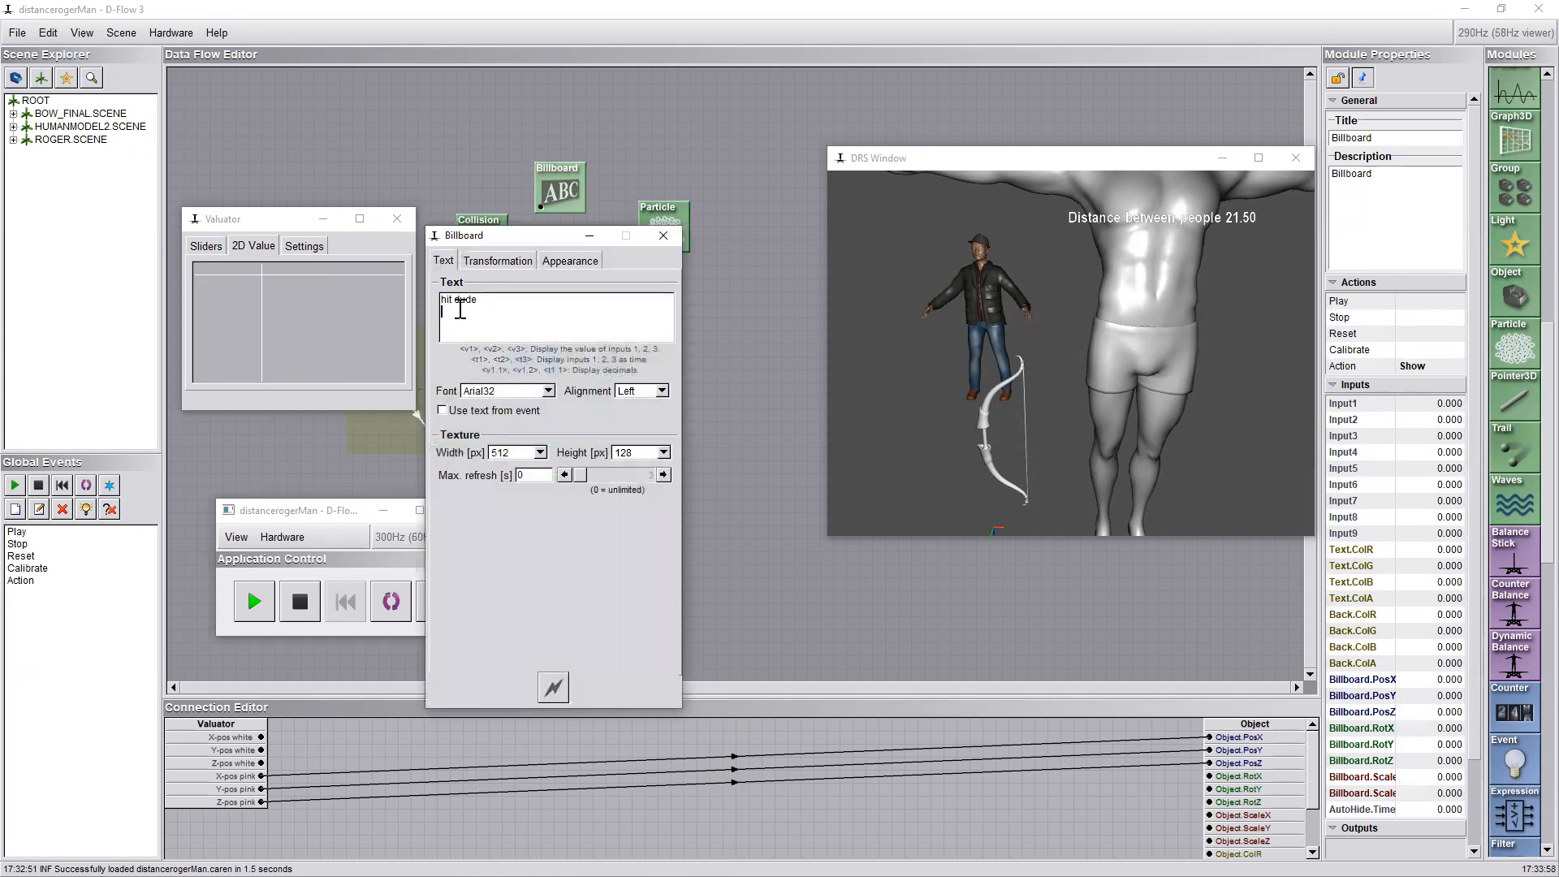
click(663, 235)
right_click(560, 193)
click(568, 221)
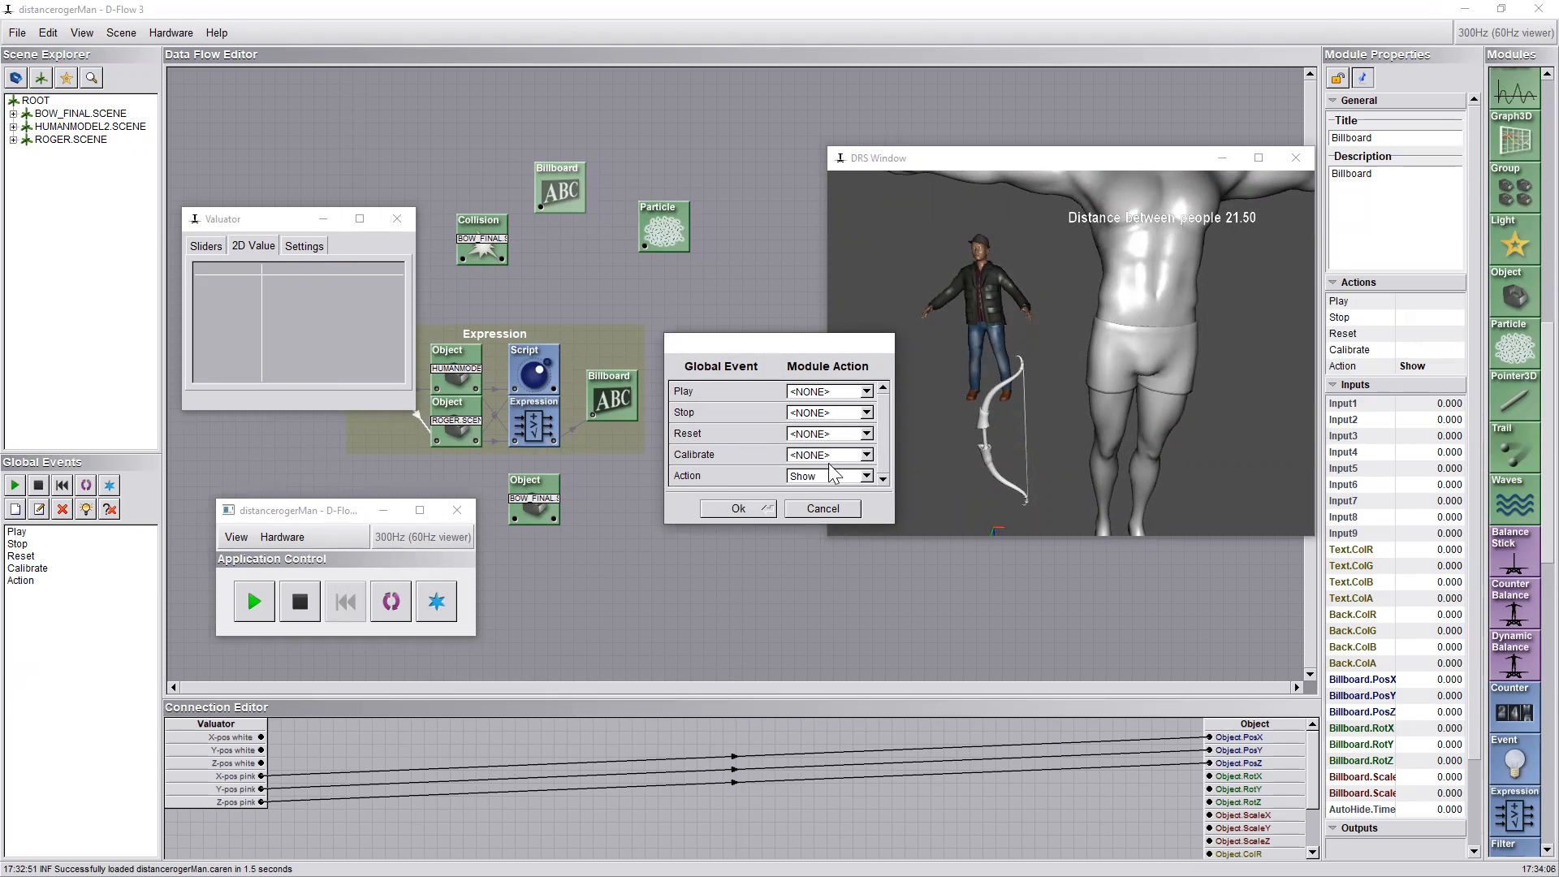
click(734, 507)
Place the Valuator window clear of the modules and reposition the clothed man with its 2D value
click(253, 231)
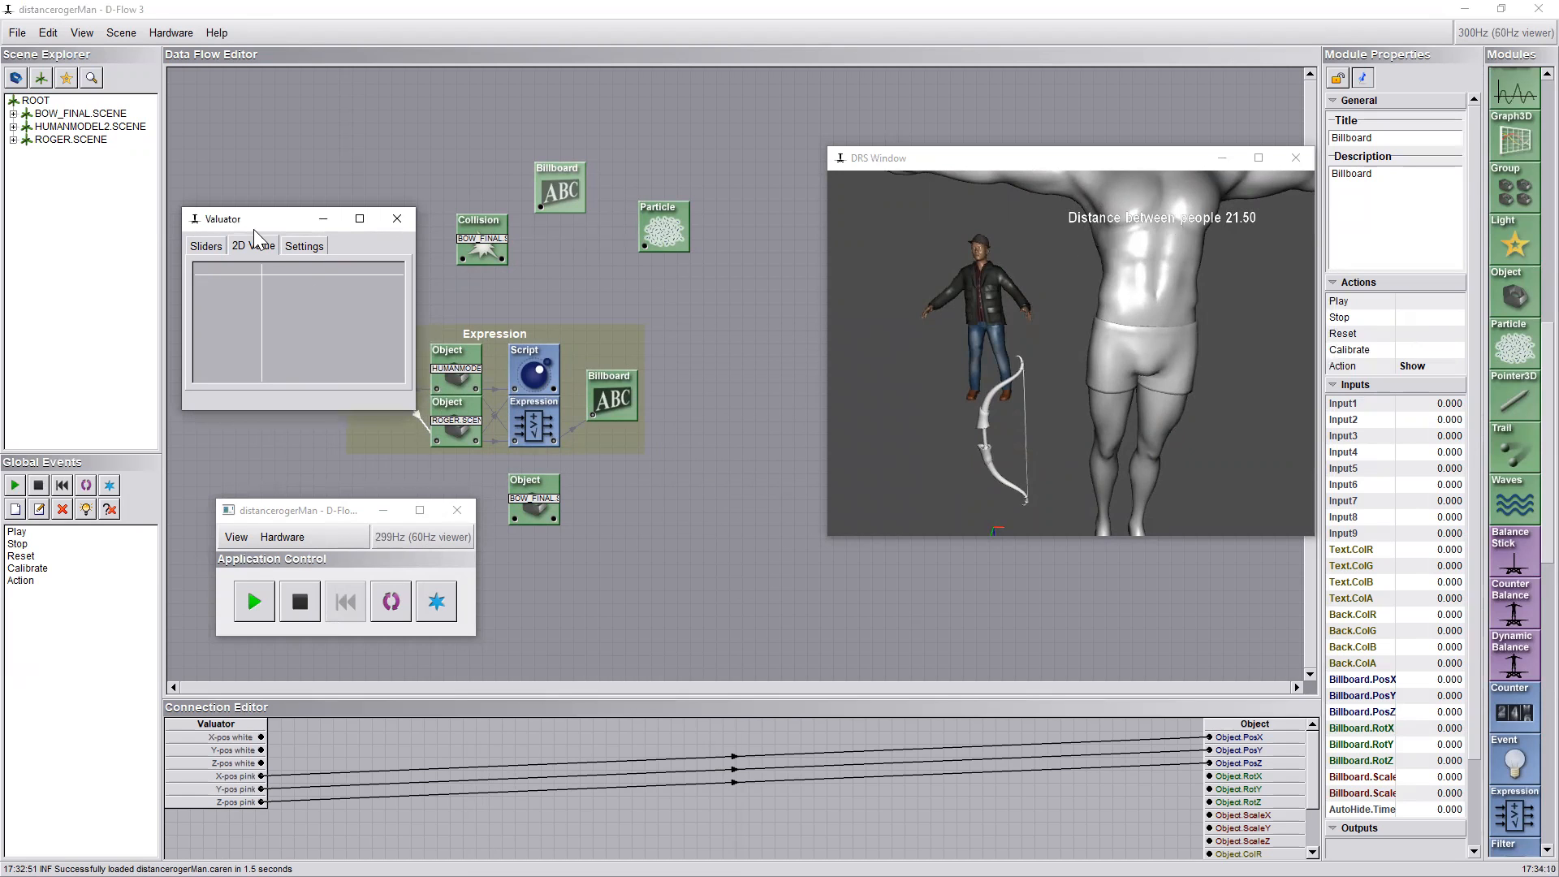
drag(253, 229, 245, 149)
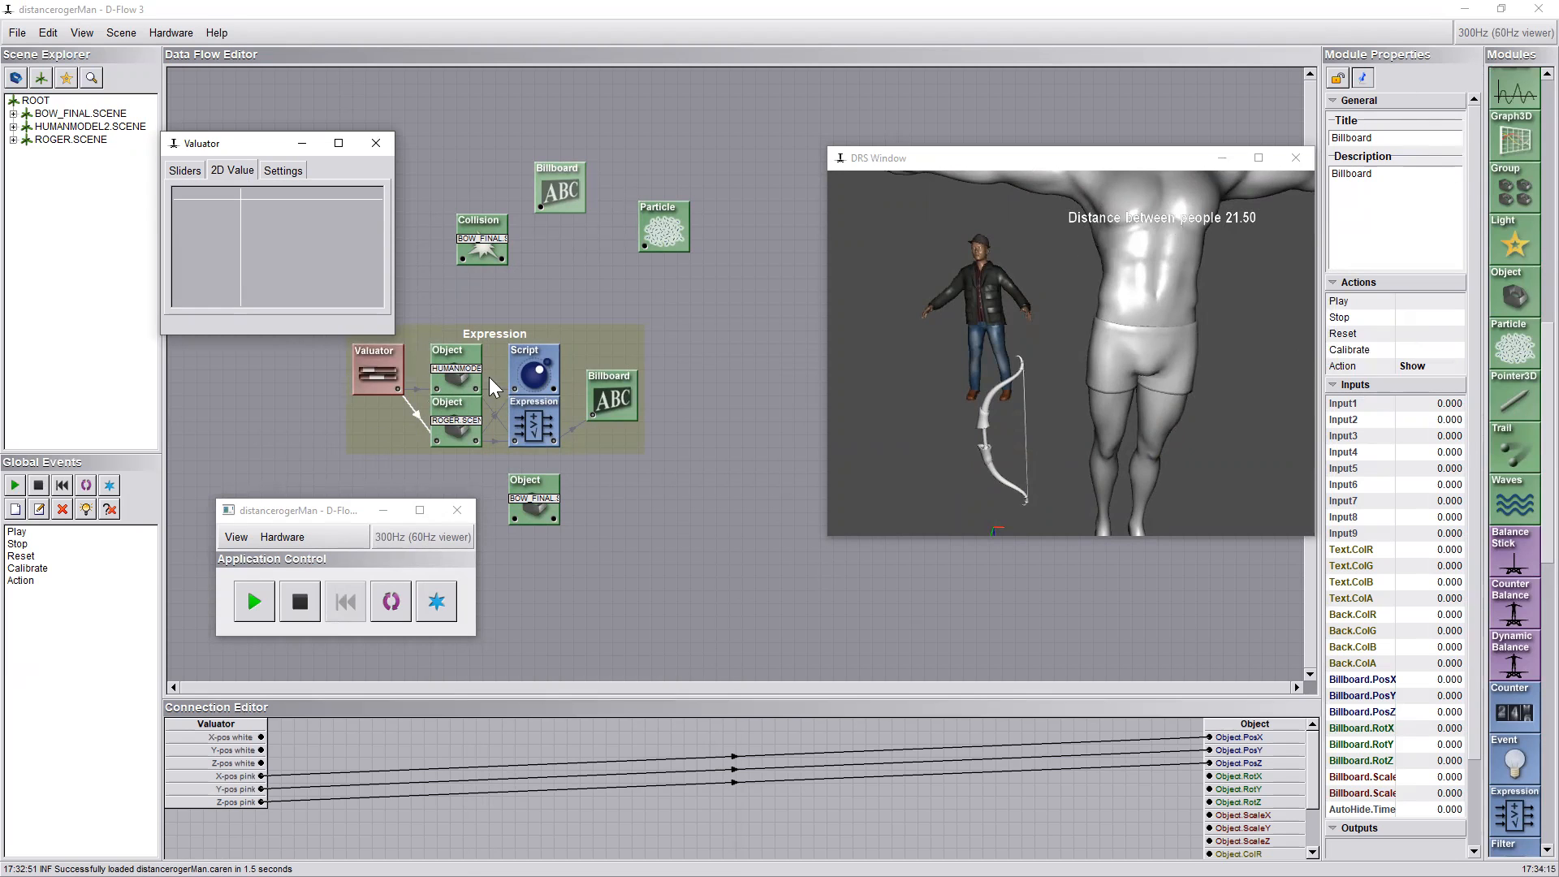
scroll(1524, 134, up, 5)
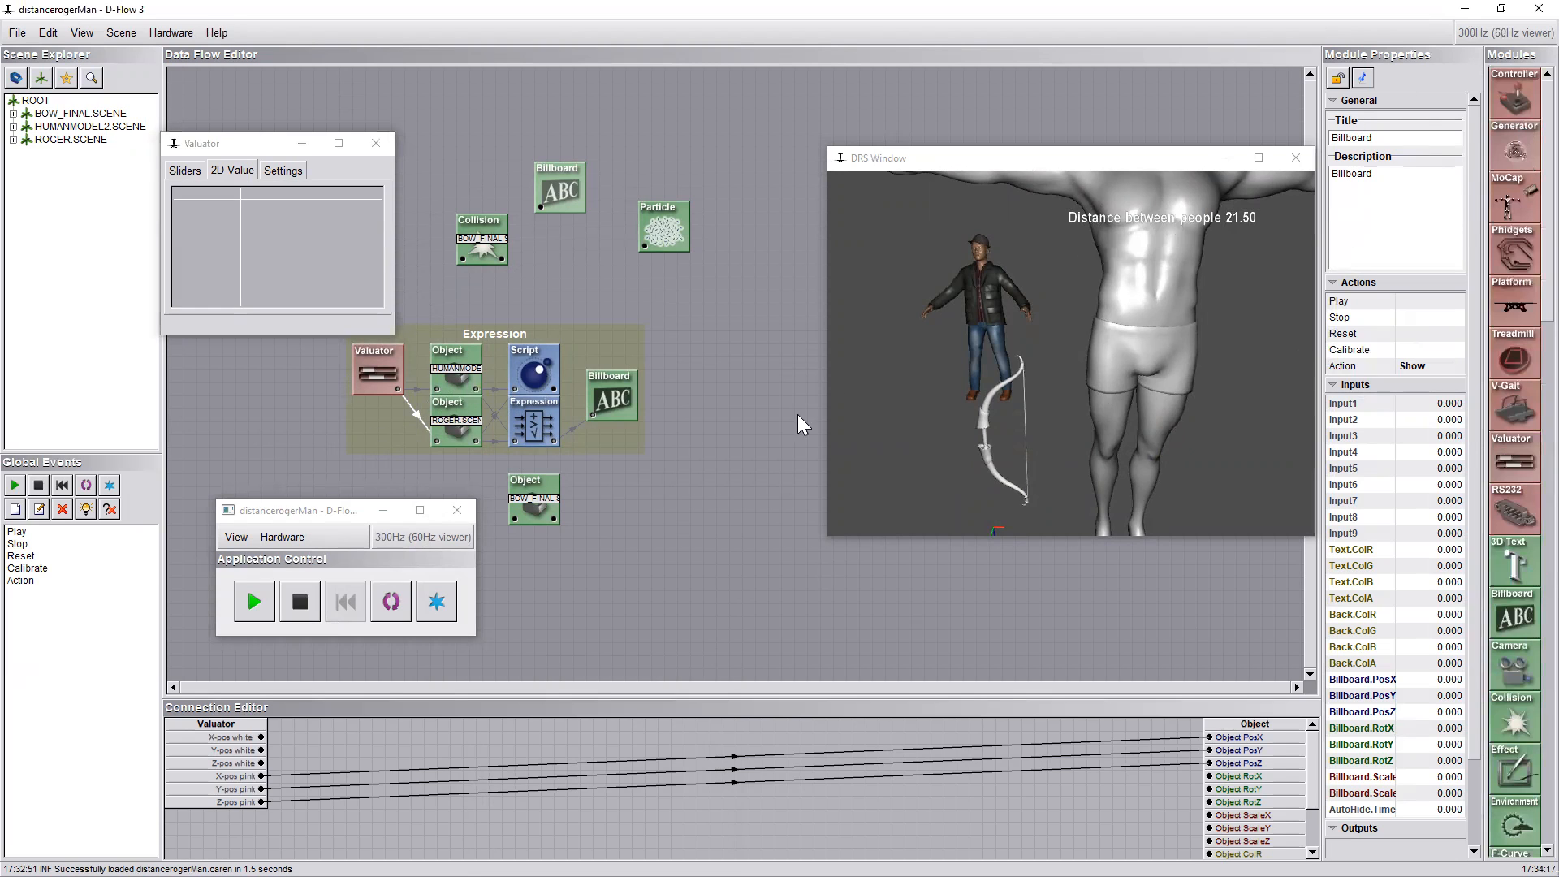
click(388, 362)
drag(288, 248, 245, 237)
Add a Controller module beside the Valuator and review its input device, supported outputs and button events
drag(1498, 93, 255, 386)
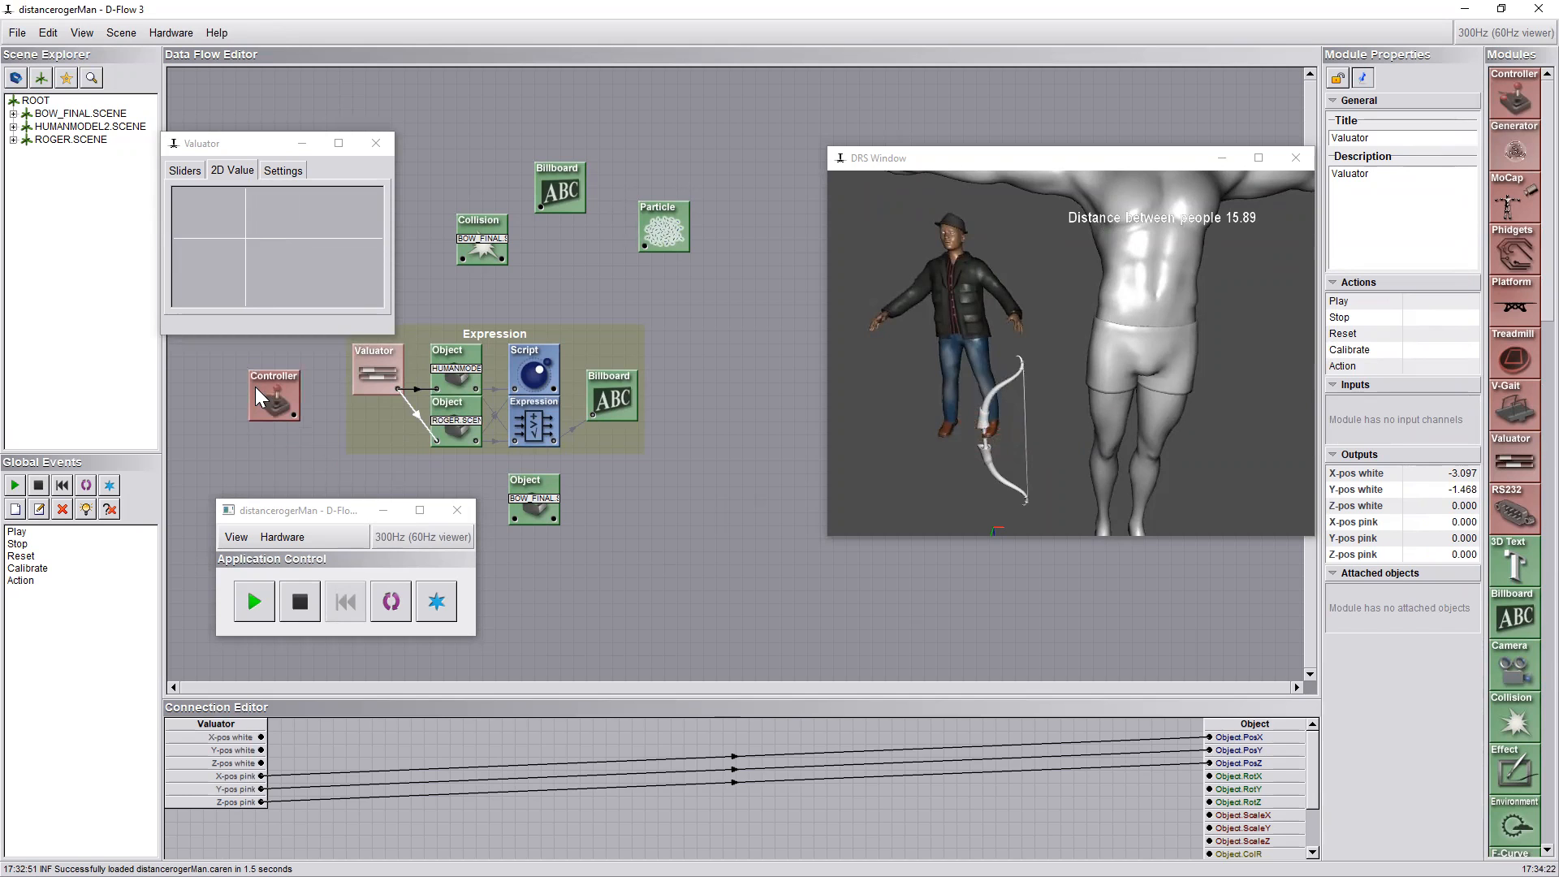
double_click(268, 394)
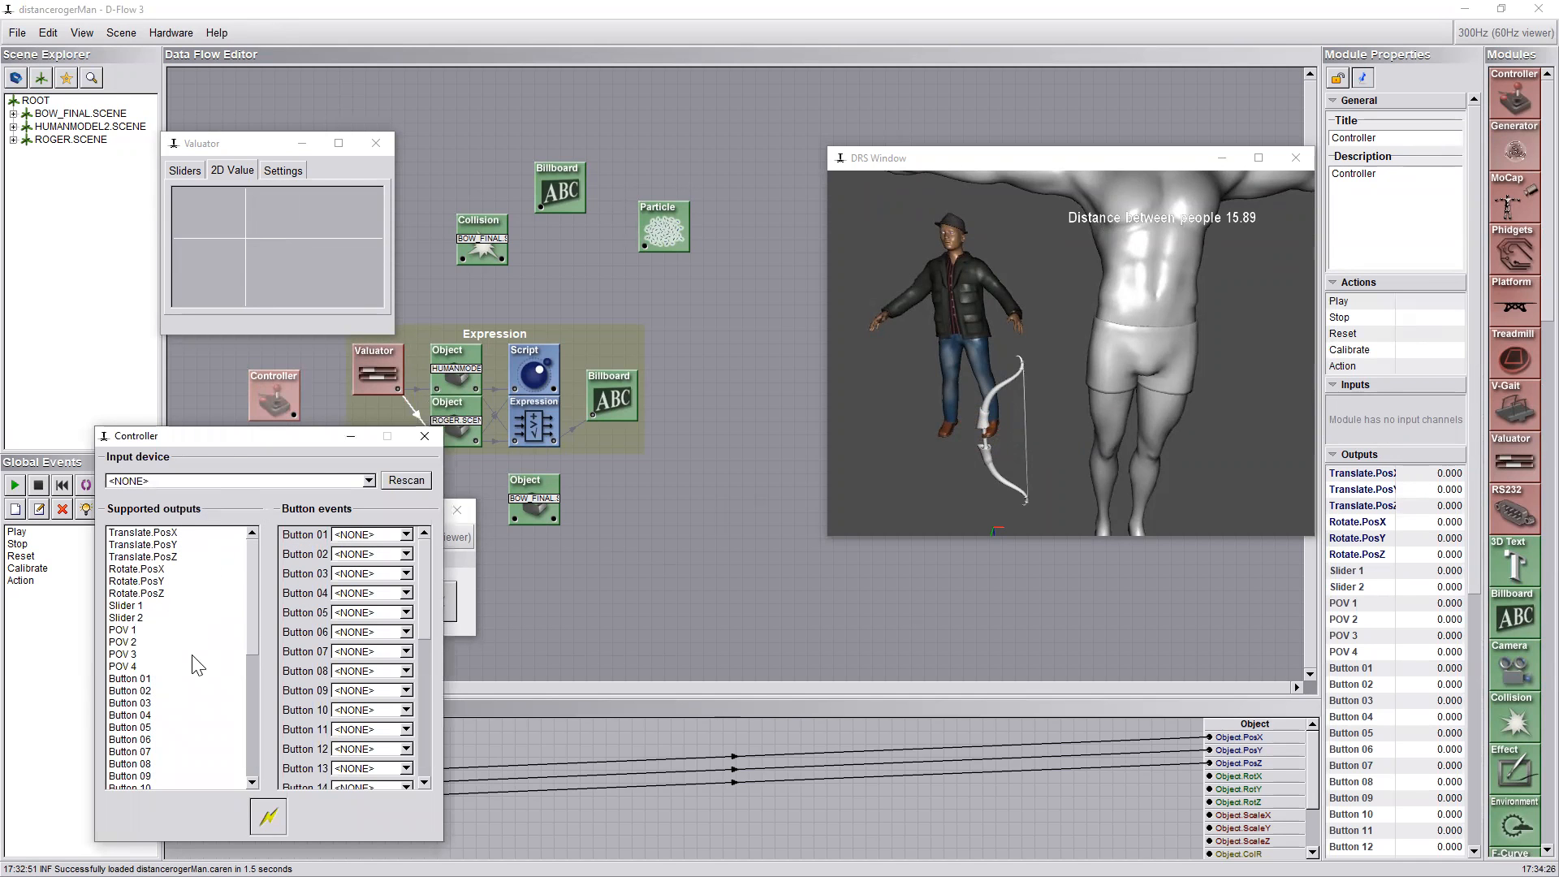
click(425, 437)
Add a MoCap module below the bow's Object module and review its Analog and Markers settings
drag(1488, 209, 604, 564)
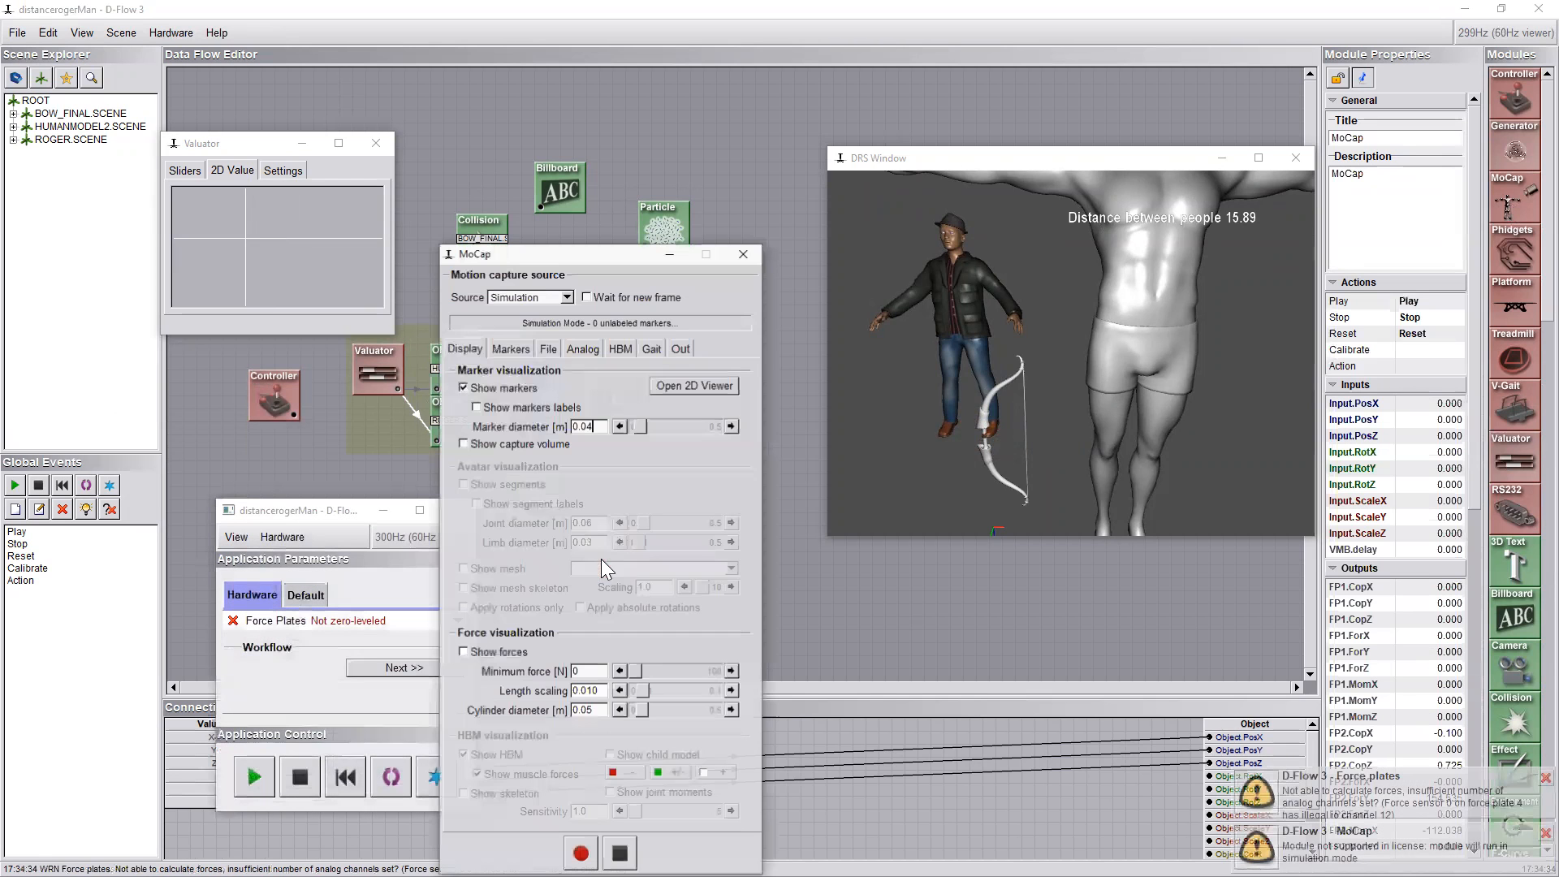
click(589, 349)
click(511, 348)
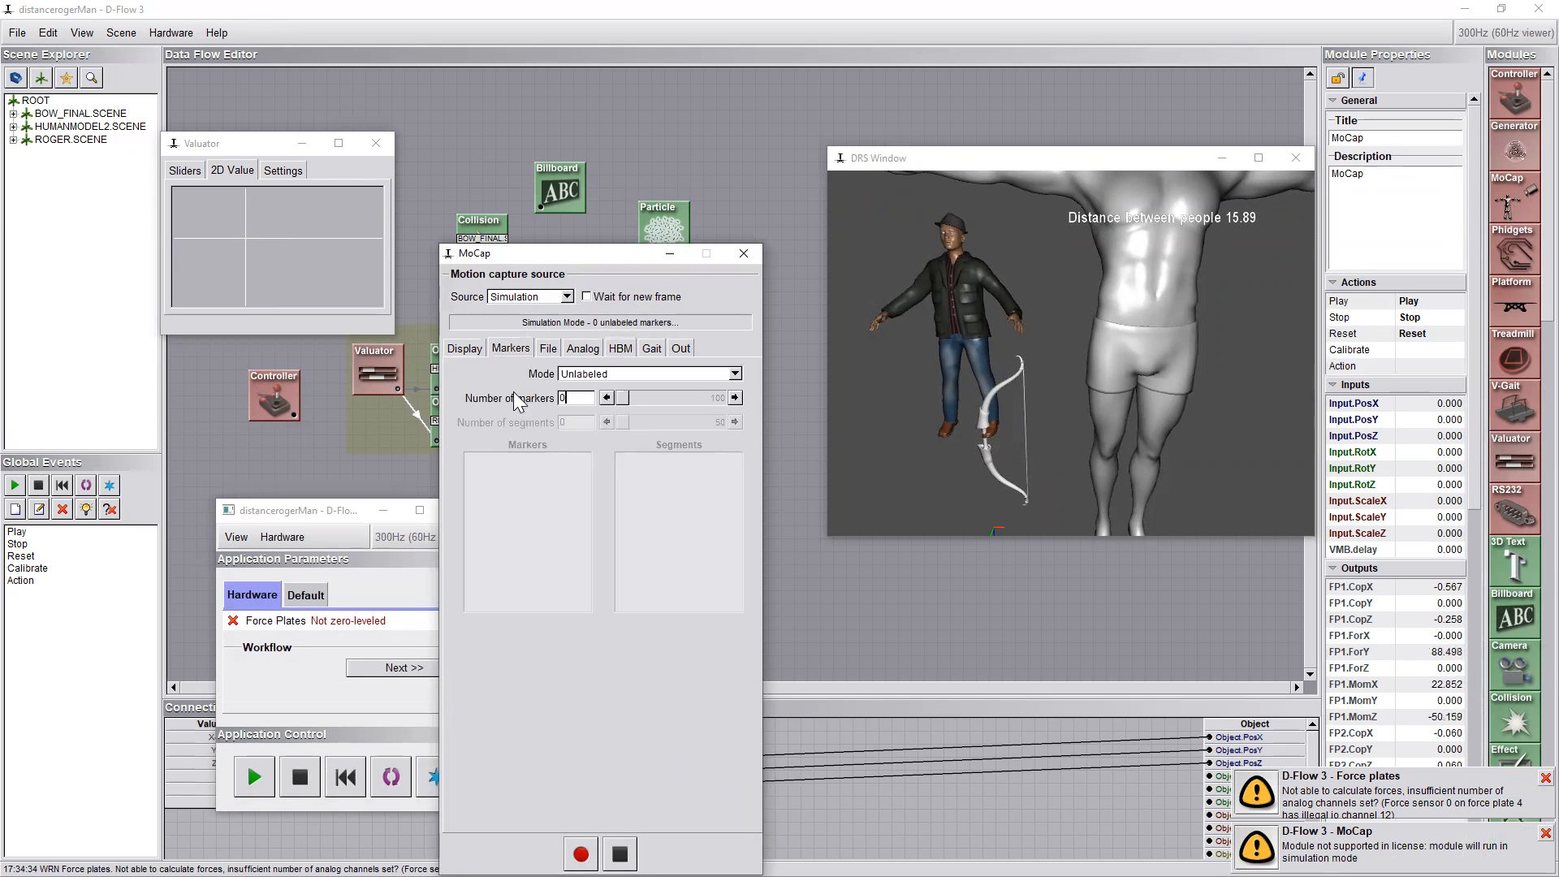
click(745, 254)
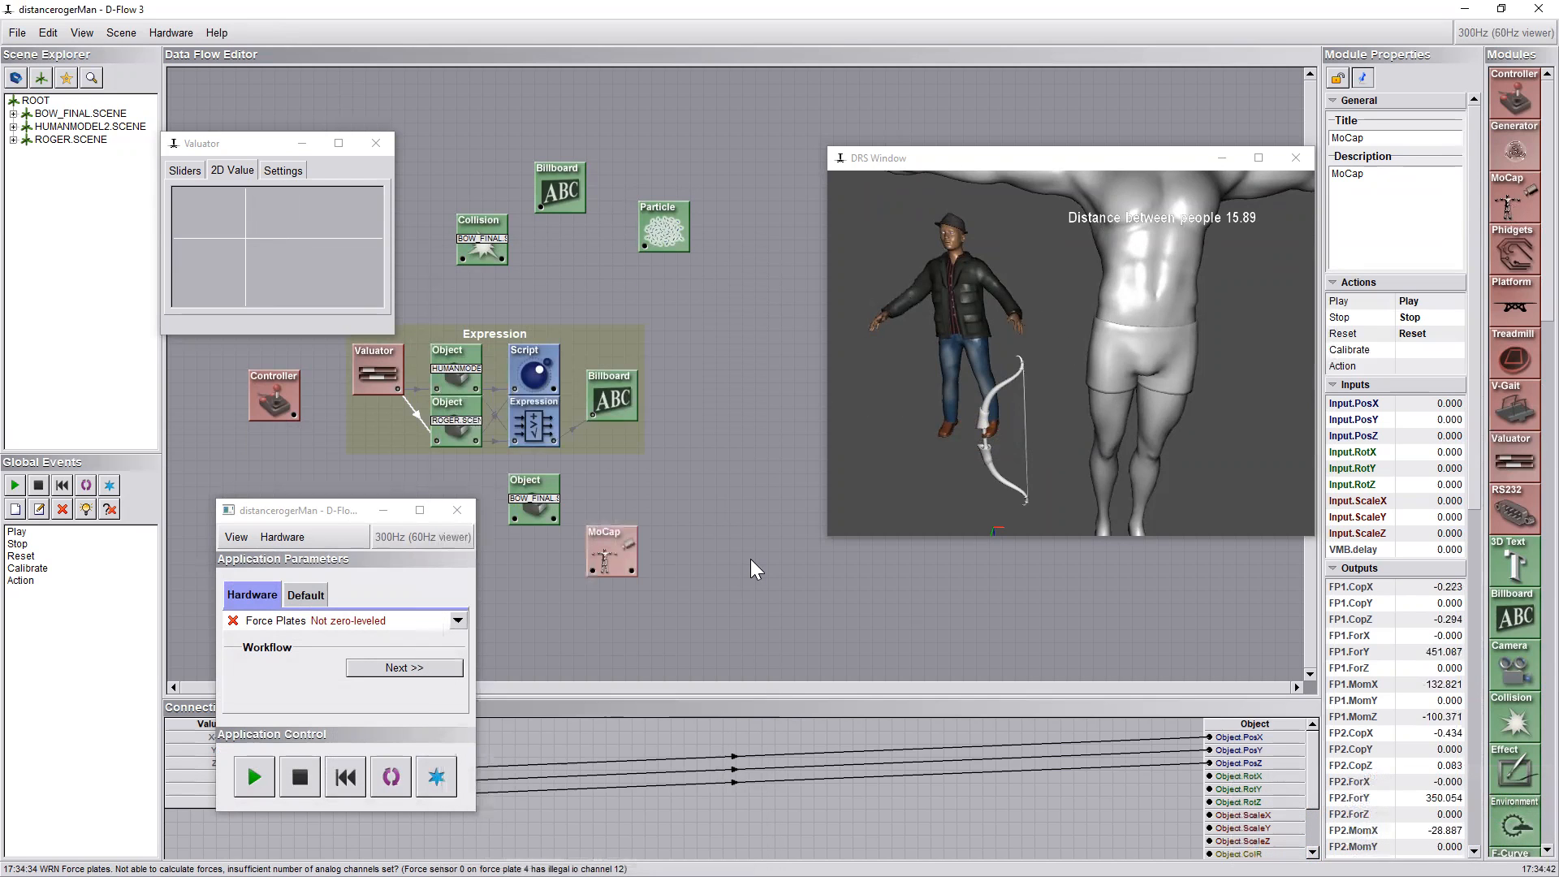